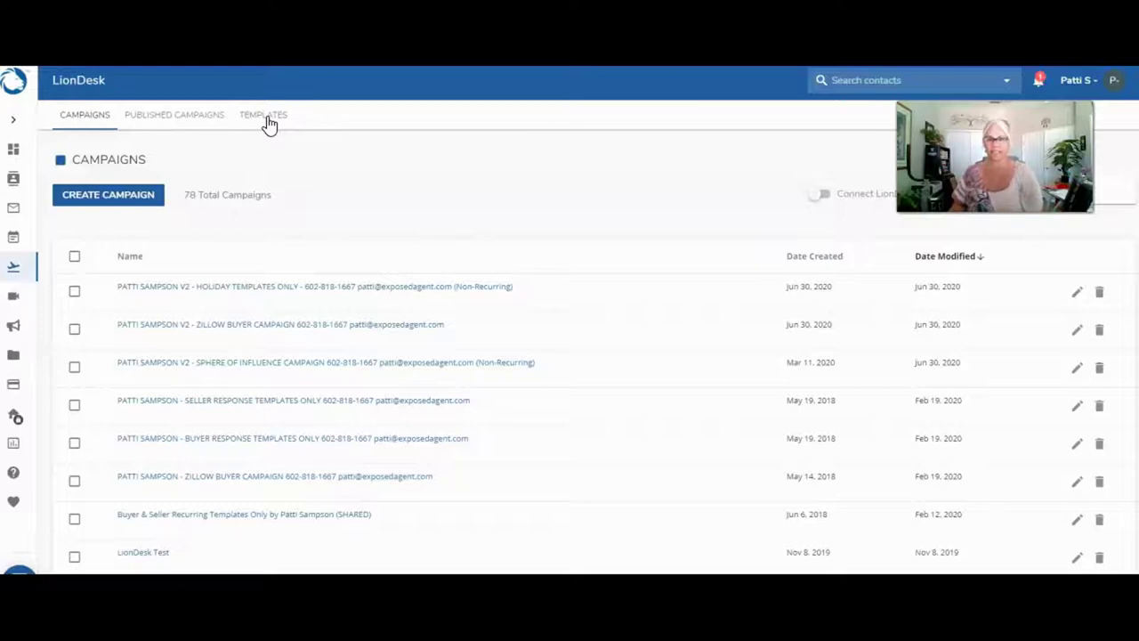
Step: Open the account's profile page to view its details and dismiss the chat notification
click(271, 124)
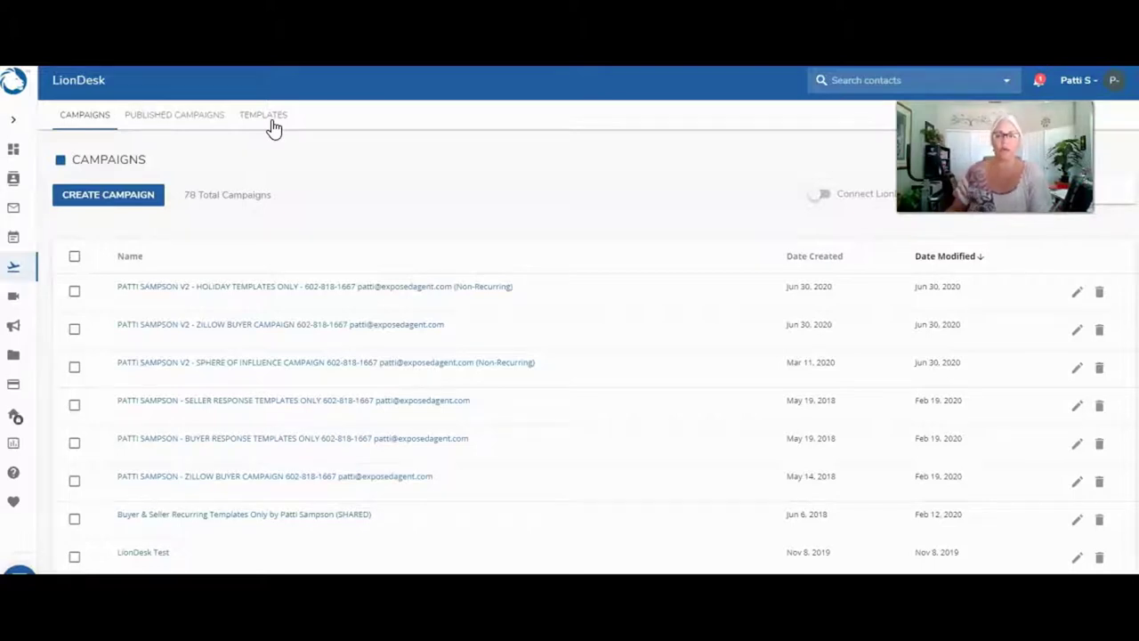
click(1115, 82)
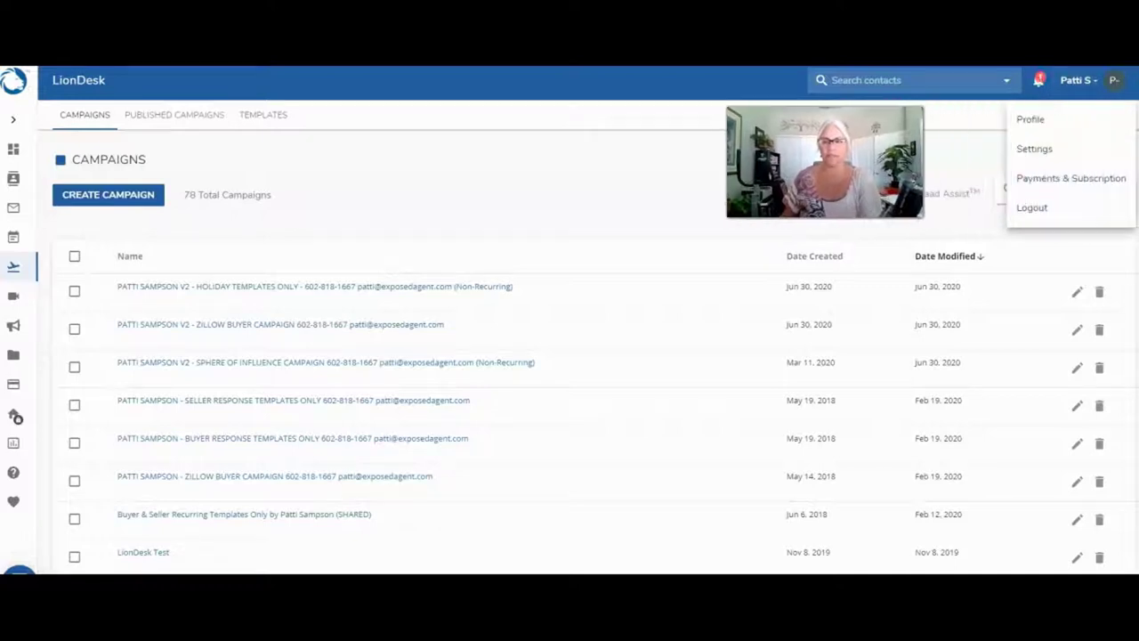
click(1033, 118)
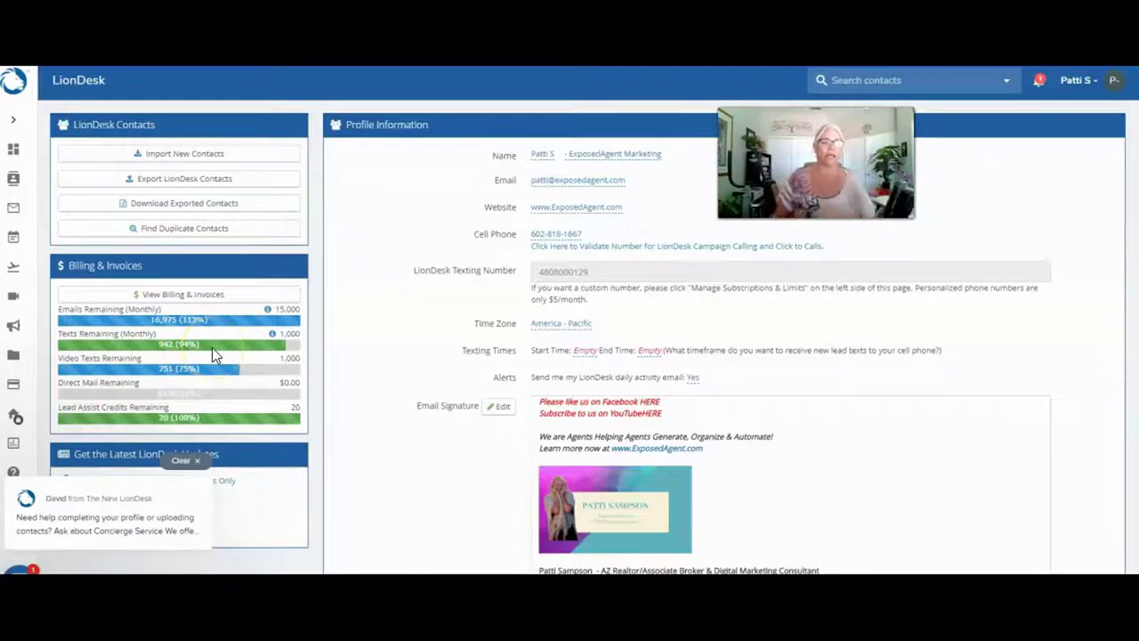
click(196, 461)
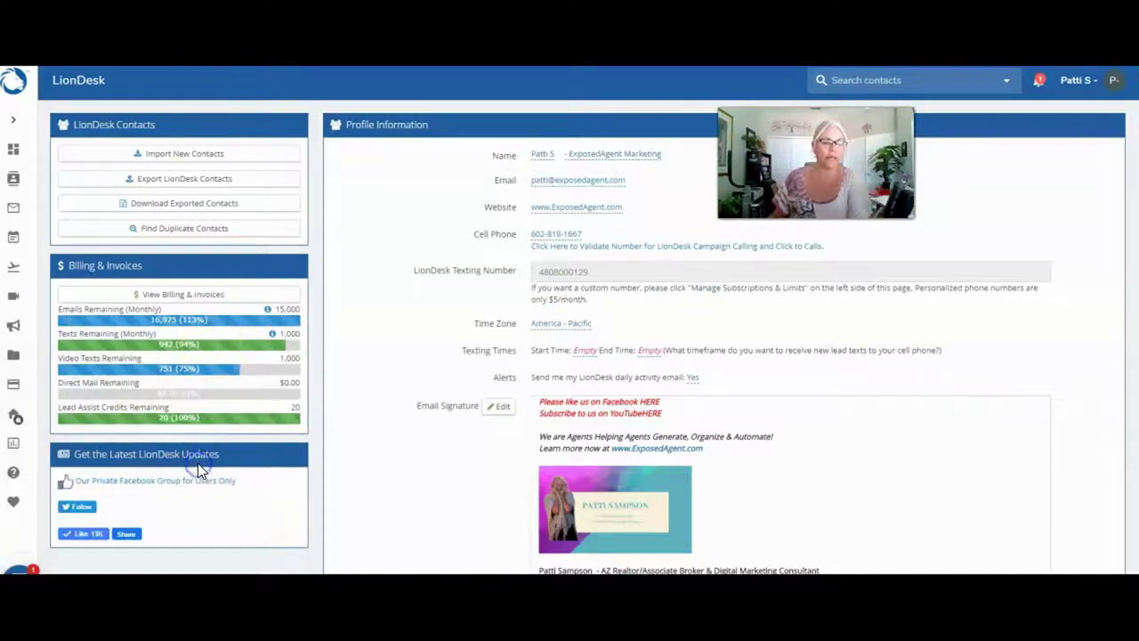
Step: Return to the campaigns page and look through the campaign list
click(15, 276)
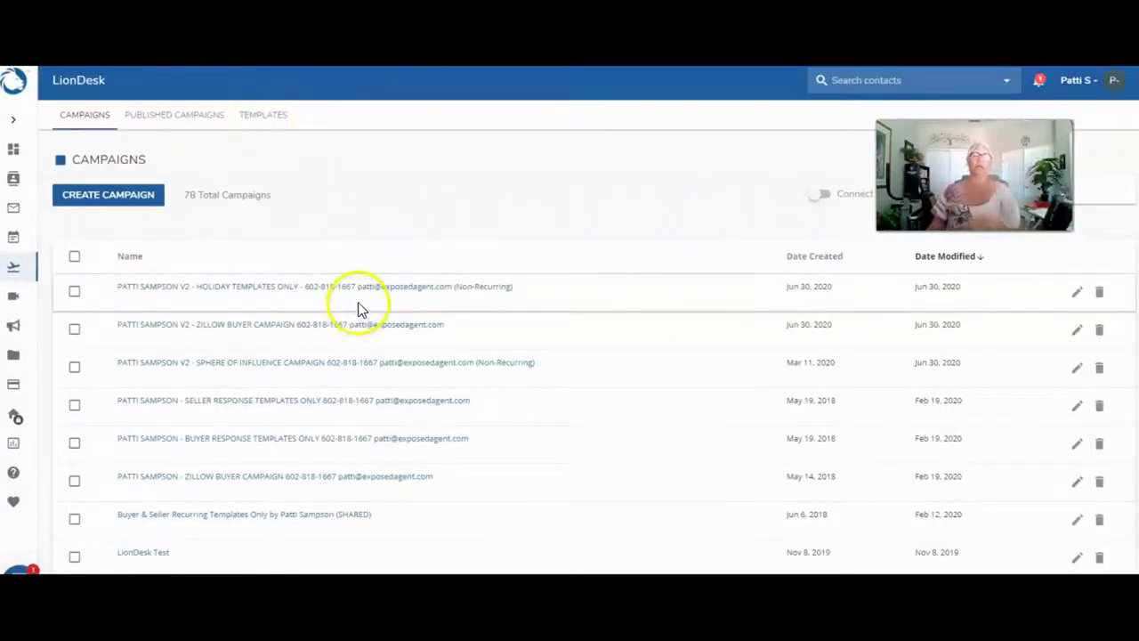
scroll(390, 325, down, 2)
scroll(398, 316, up, 2)
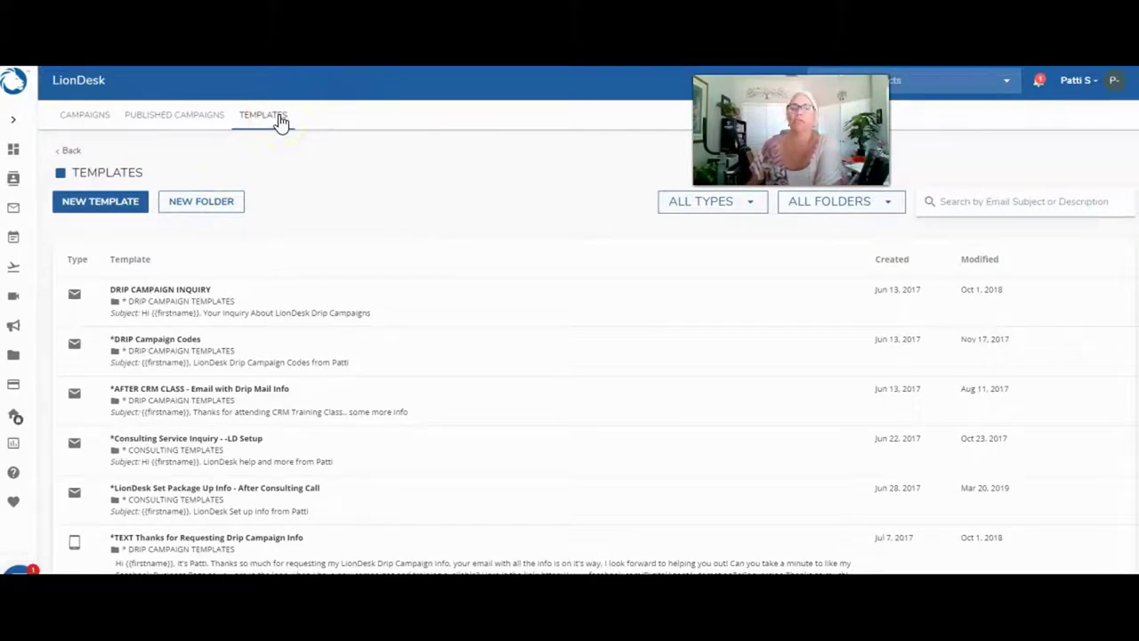
Step: Create a new template folder named "PNS - BUYER EMAILS" without a description
click(201, 205)
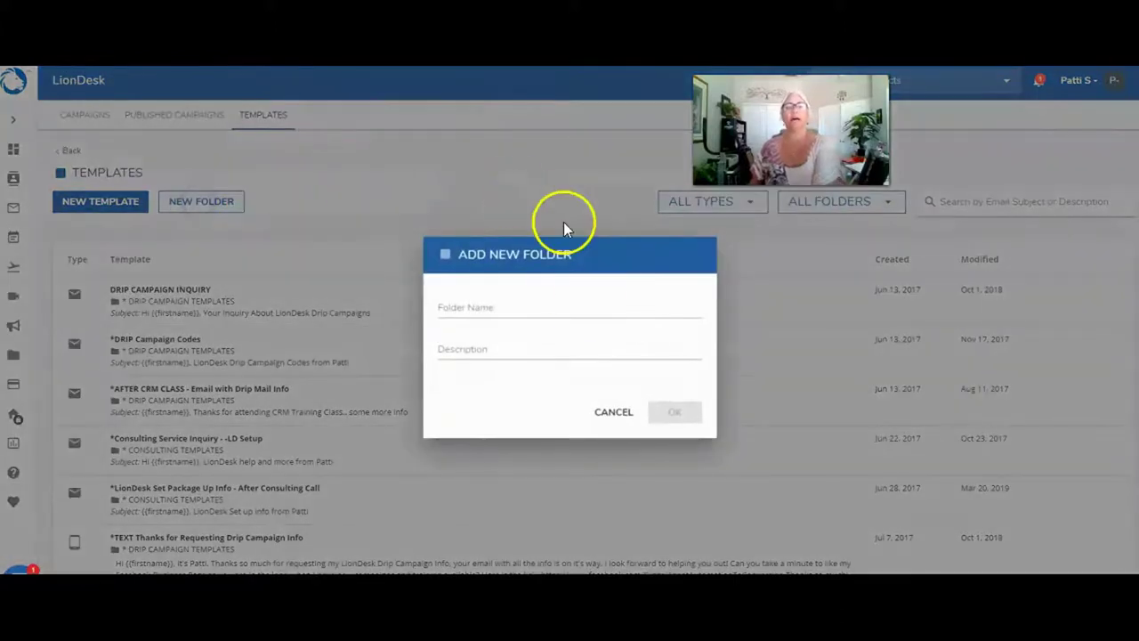
click(560, 308)
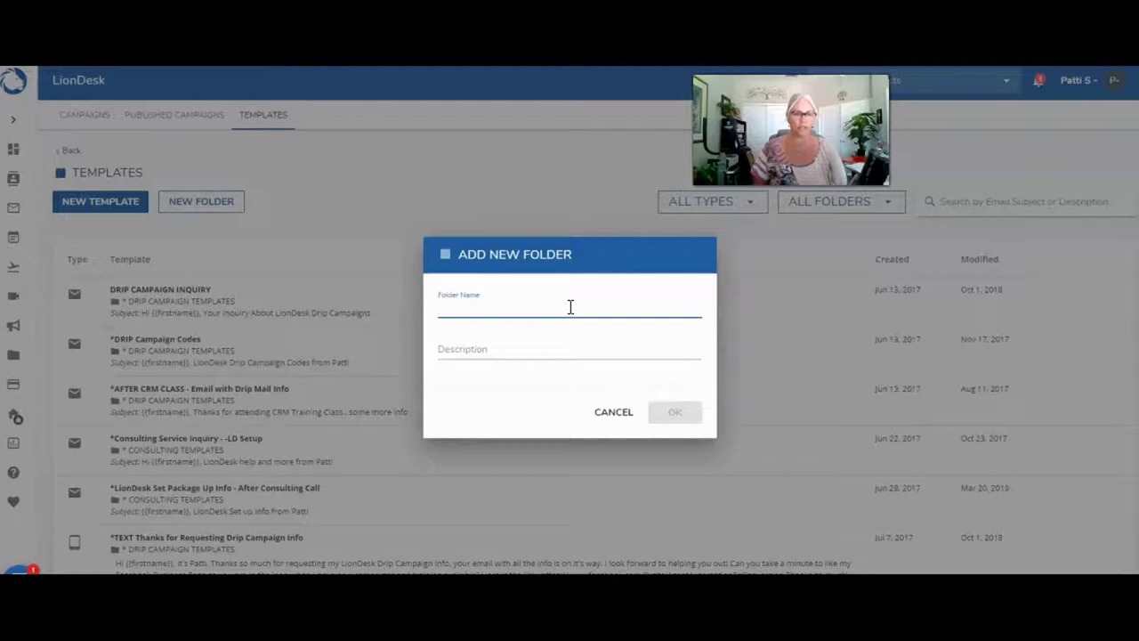
text(PNS -)
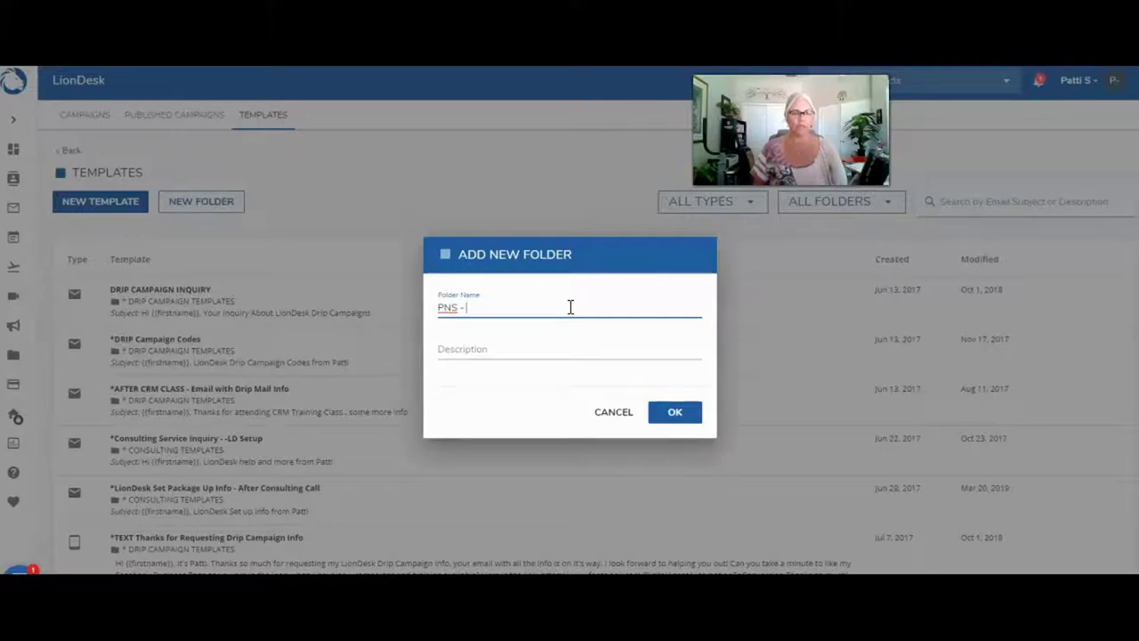
text(BU)
text(BUYER EM)
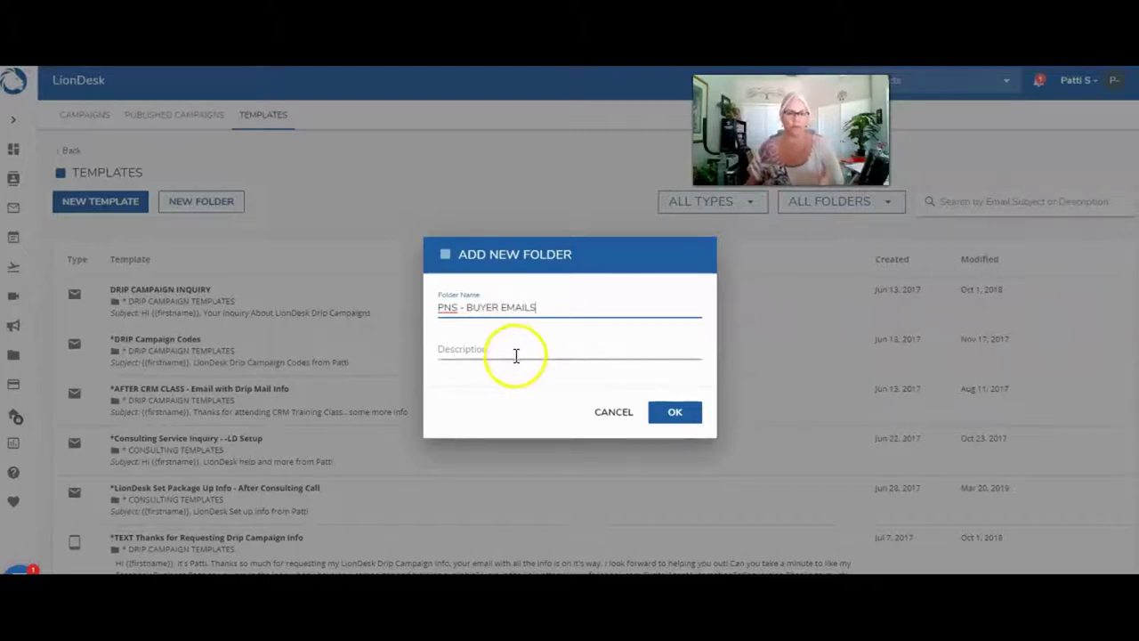
click(676, 417)
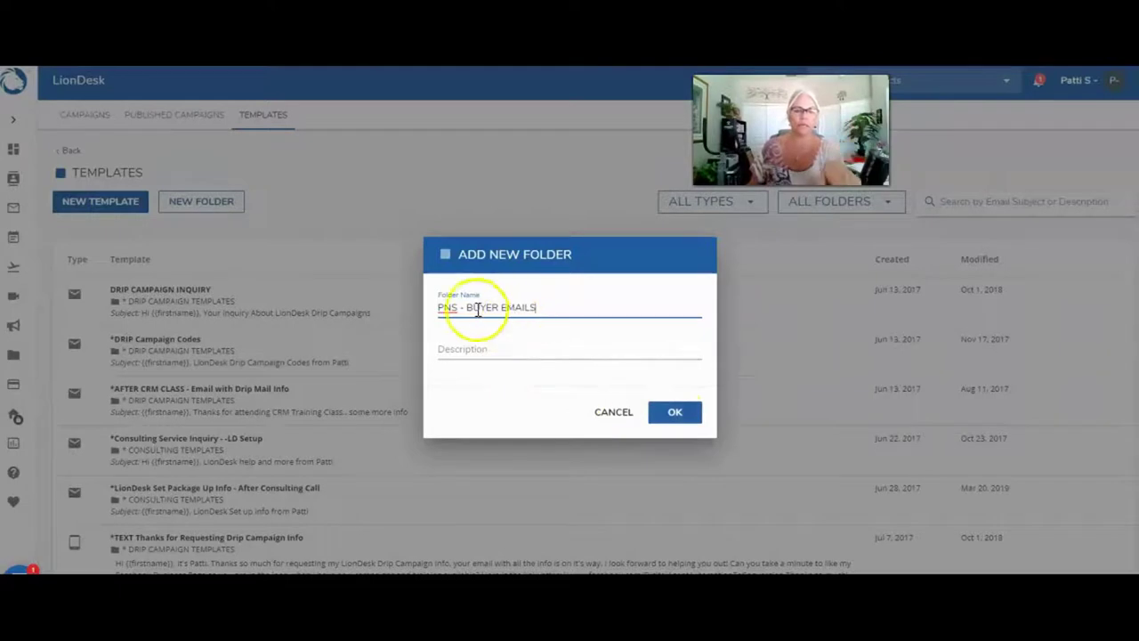
click(673, 416)
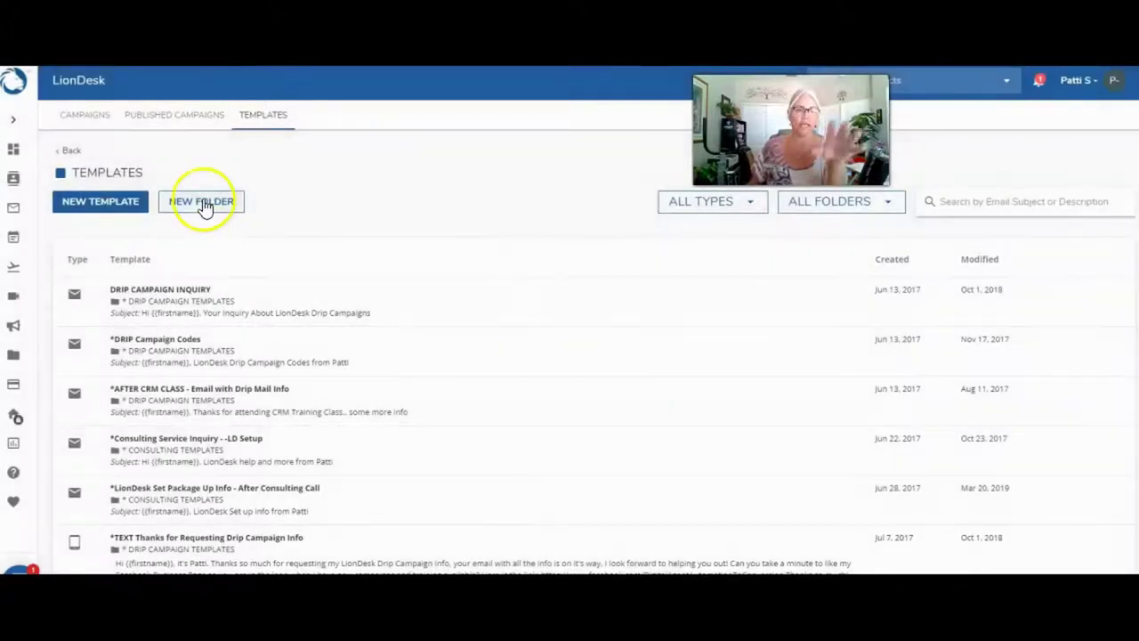
Step: Create another template folder named "PNS - BUYER TEXTS" without a description
click(203, 201)
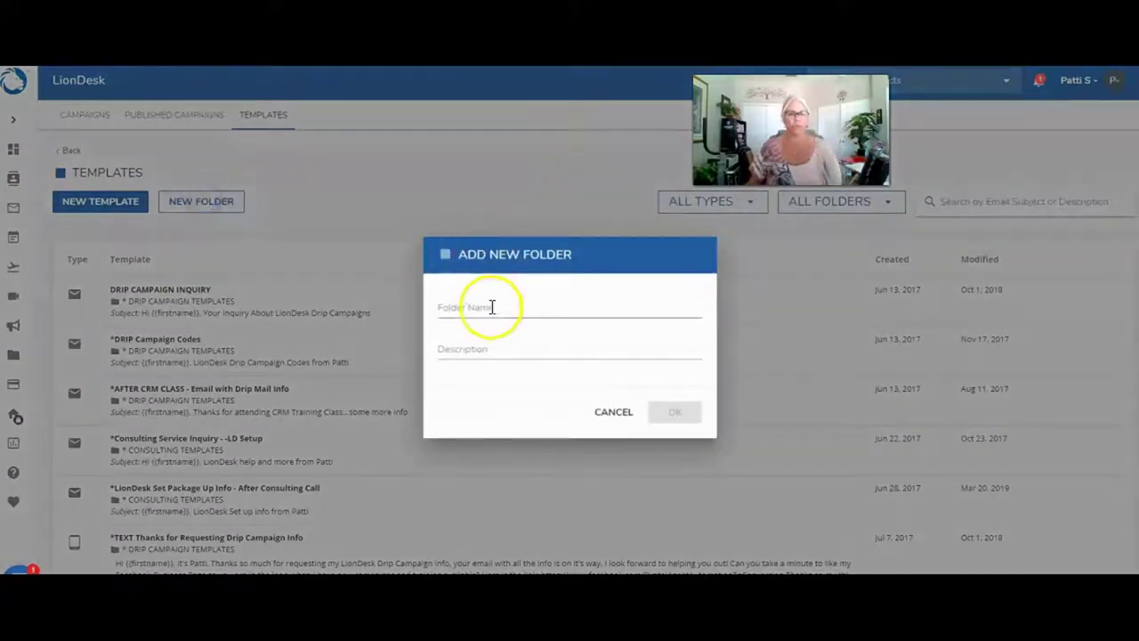
click(493, 307)
text(F)
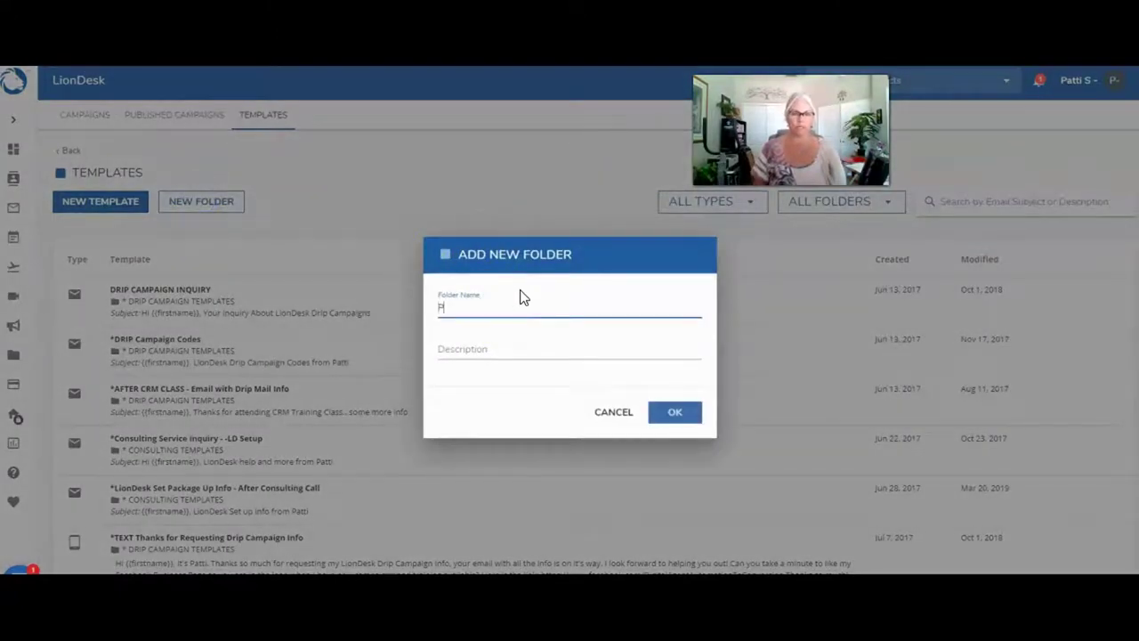
text(NS - BUYER TEXTS)
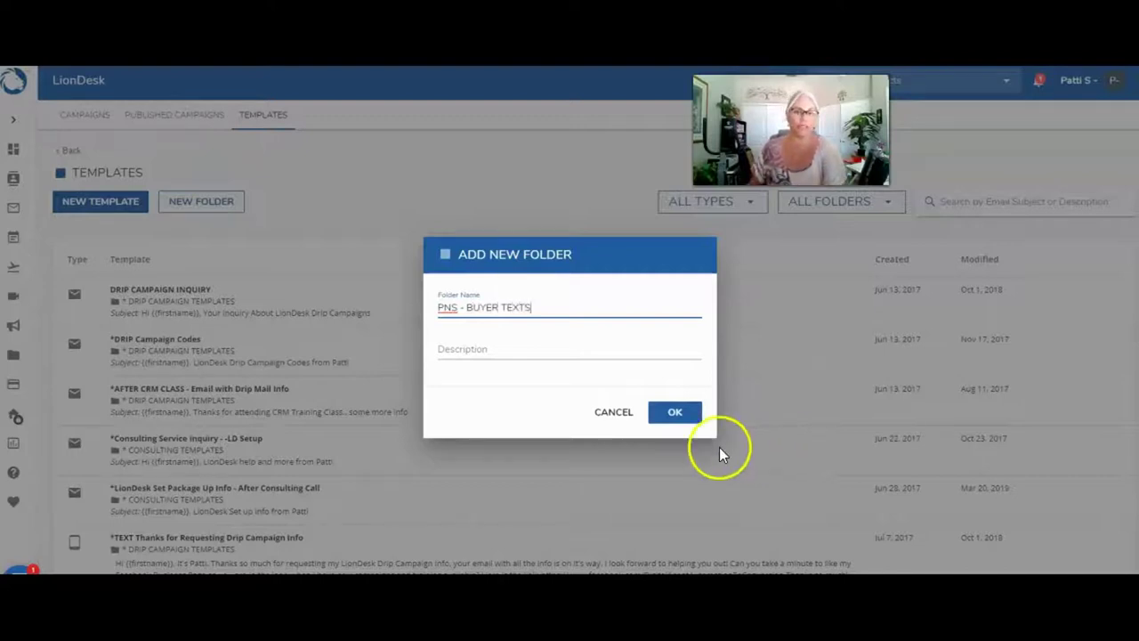
click(680, 416)
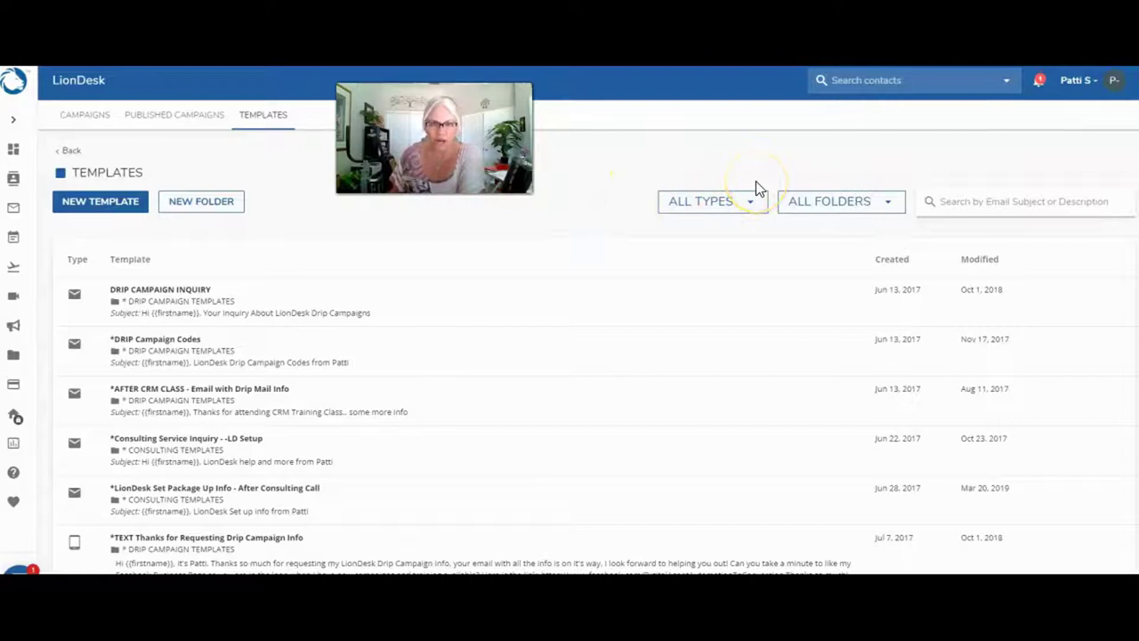
Step: Start a new template and enter "FB - BUYER EMAIL 1 - New Registrant" as its description
click(114, 205)
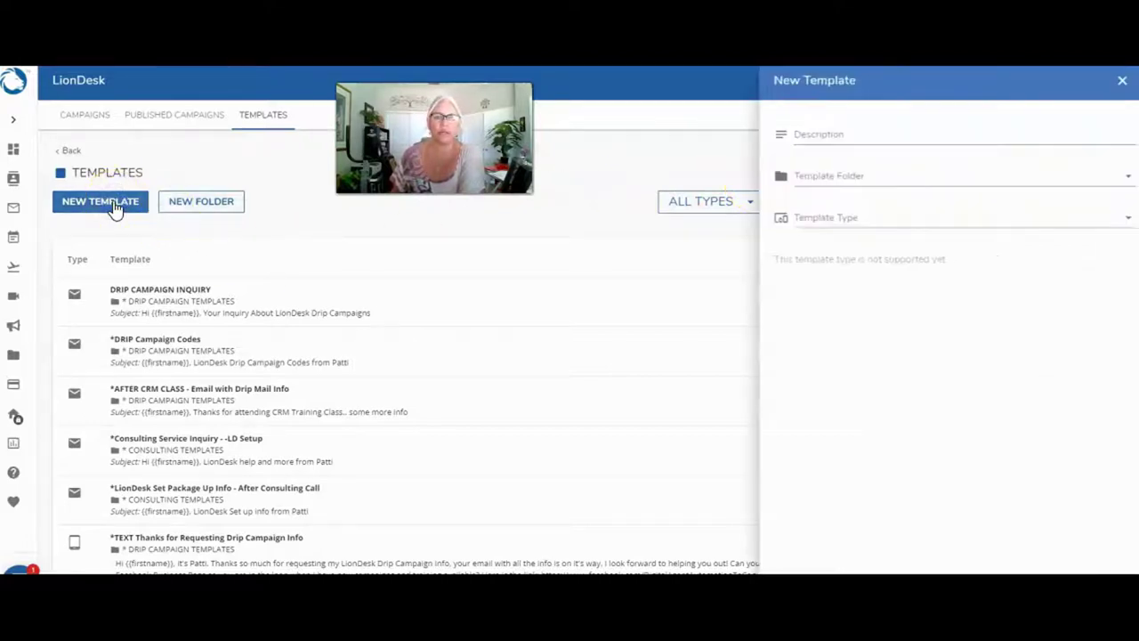
click(826, 137)
text(nbuv)
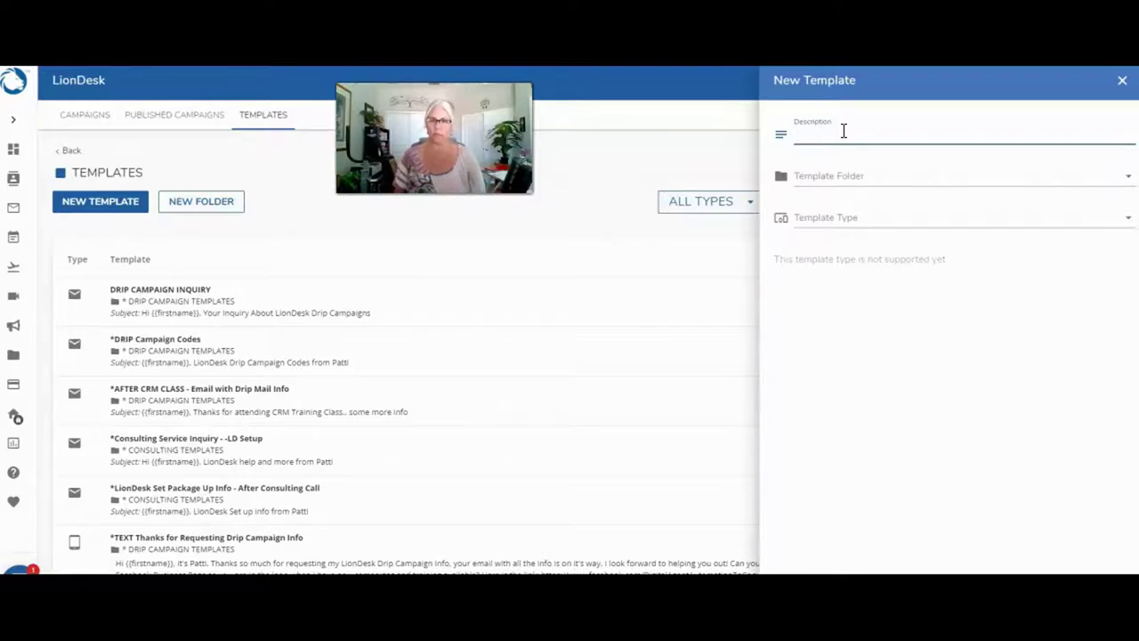
text(Mi)
key(BackSpace)
key(BackSpace)
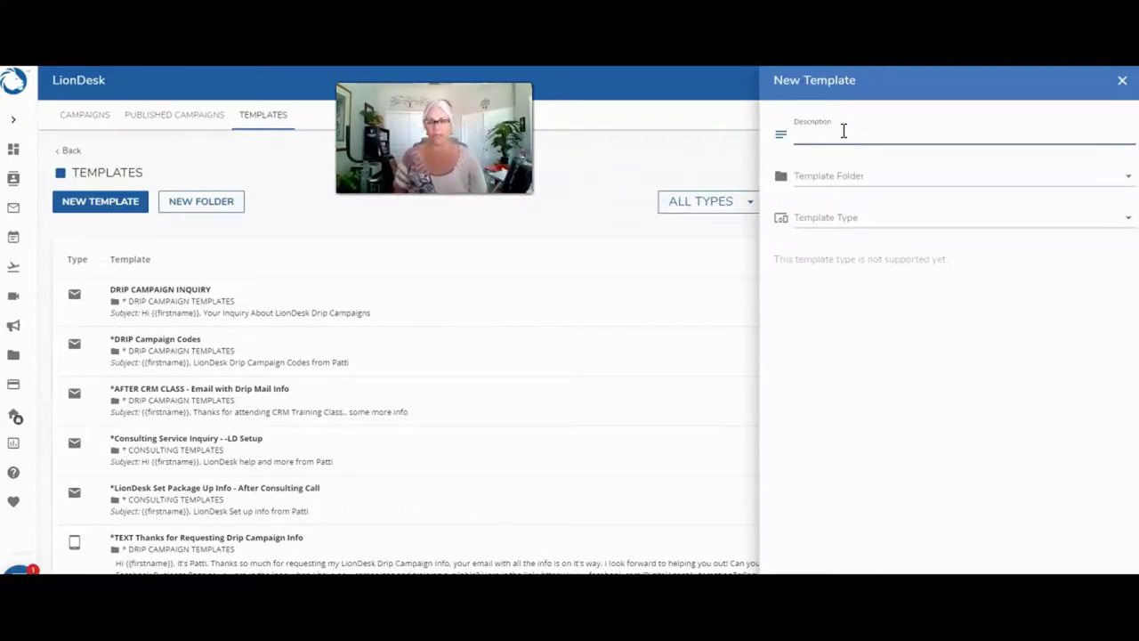
text(F)
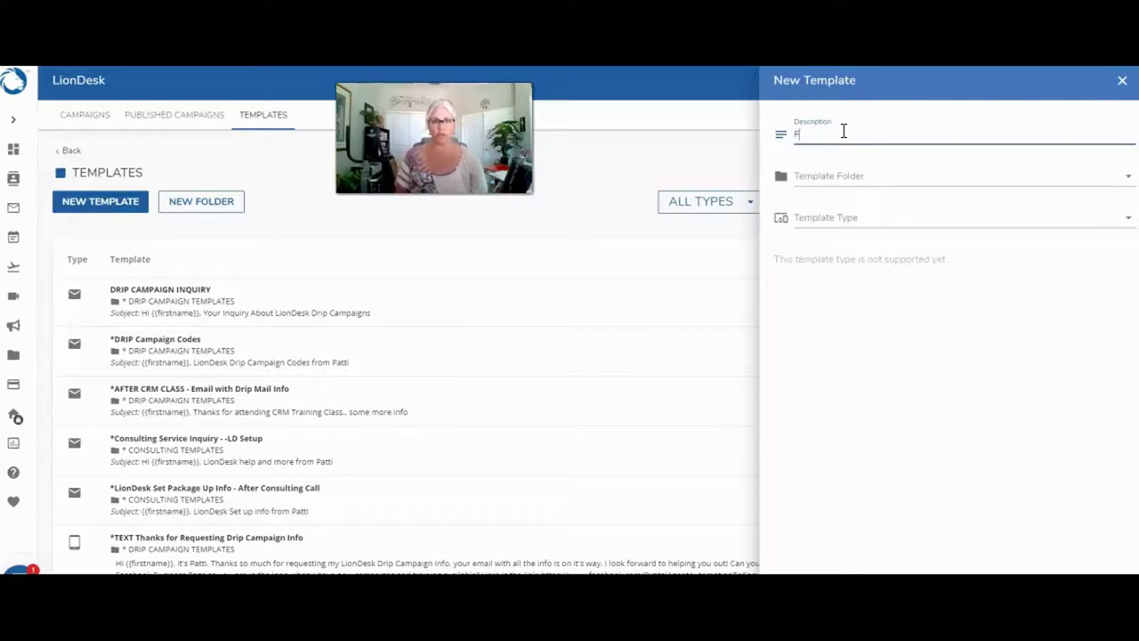
text(B - BUYER)
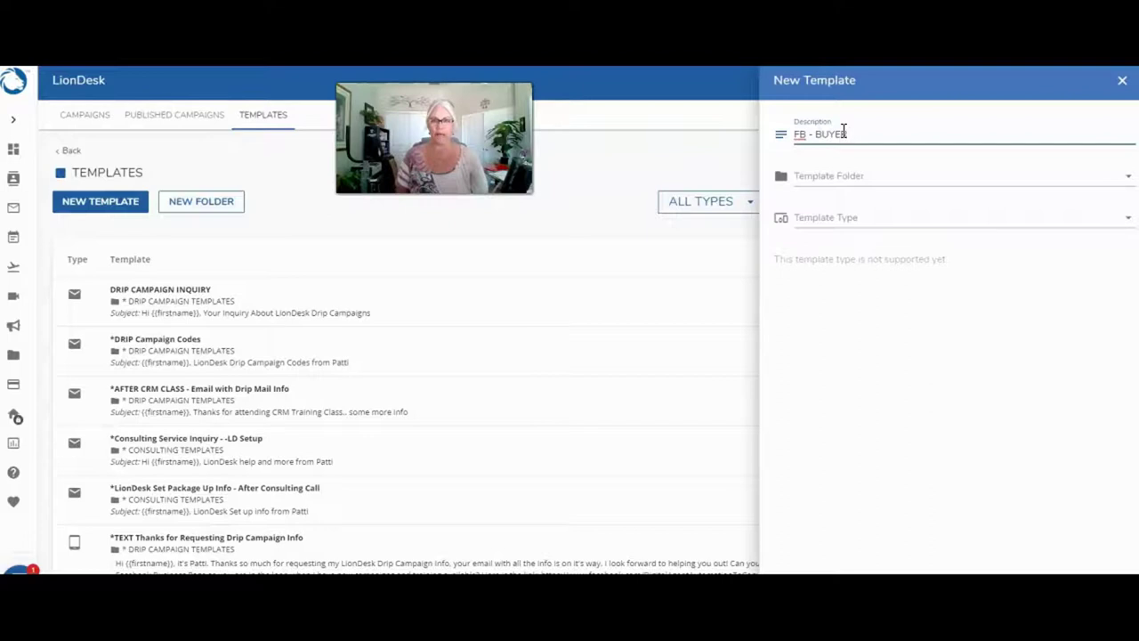
text( EMAIL 1 - )
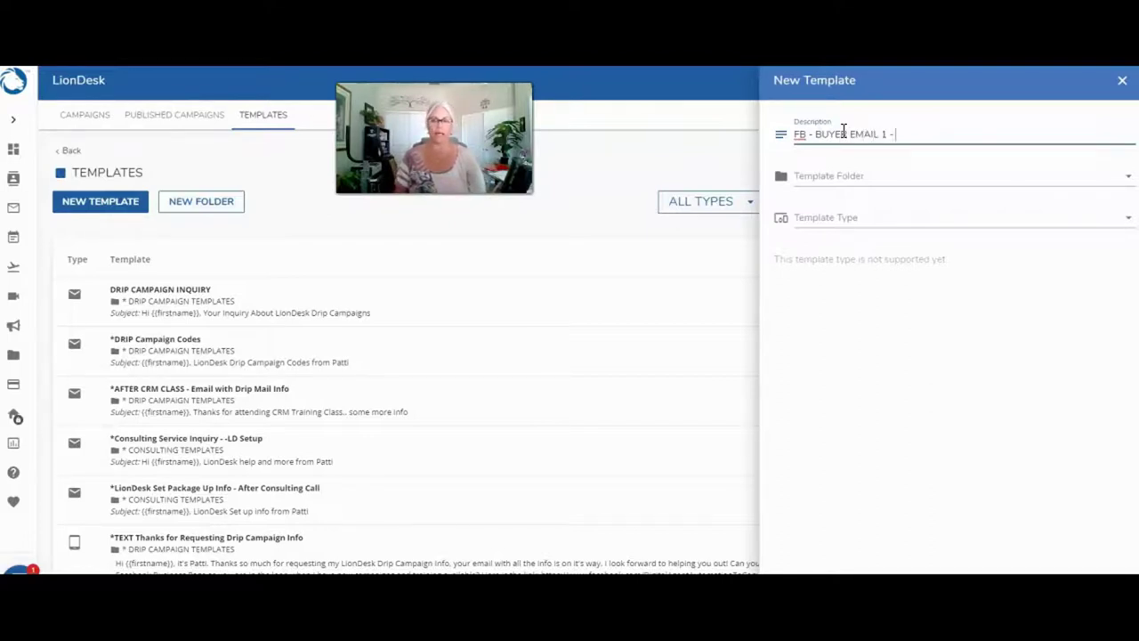
text(New Regi)
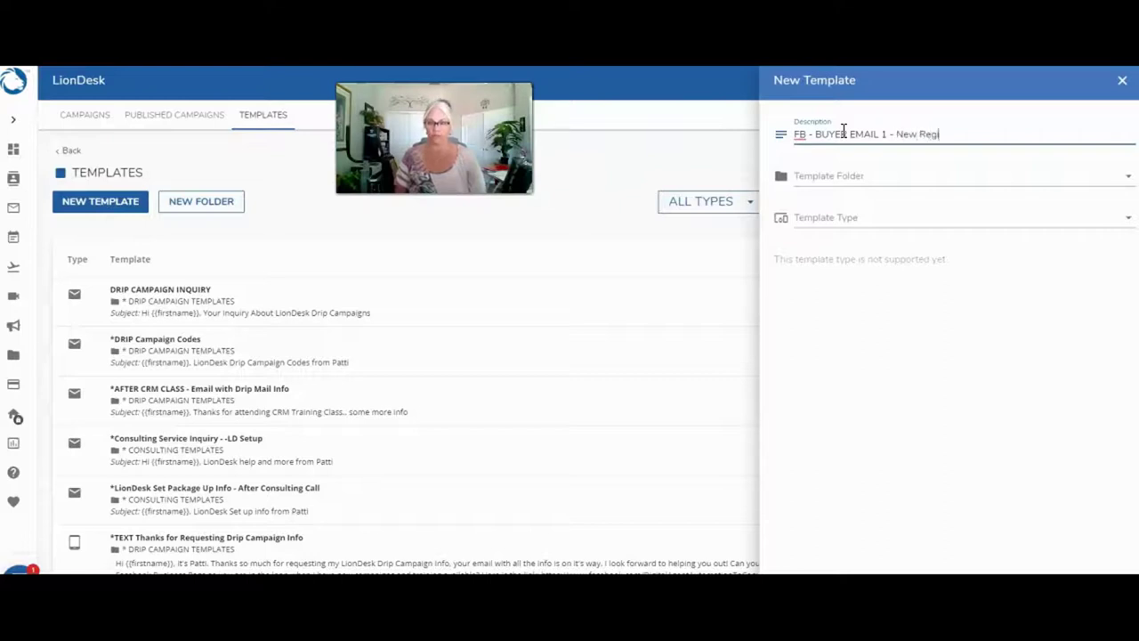
text(strant)
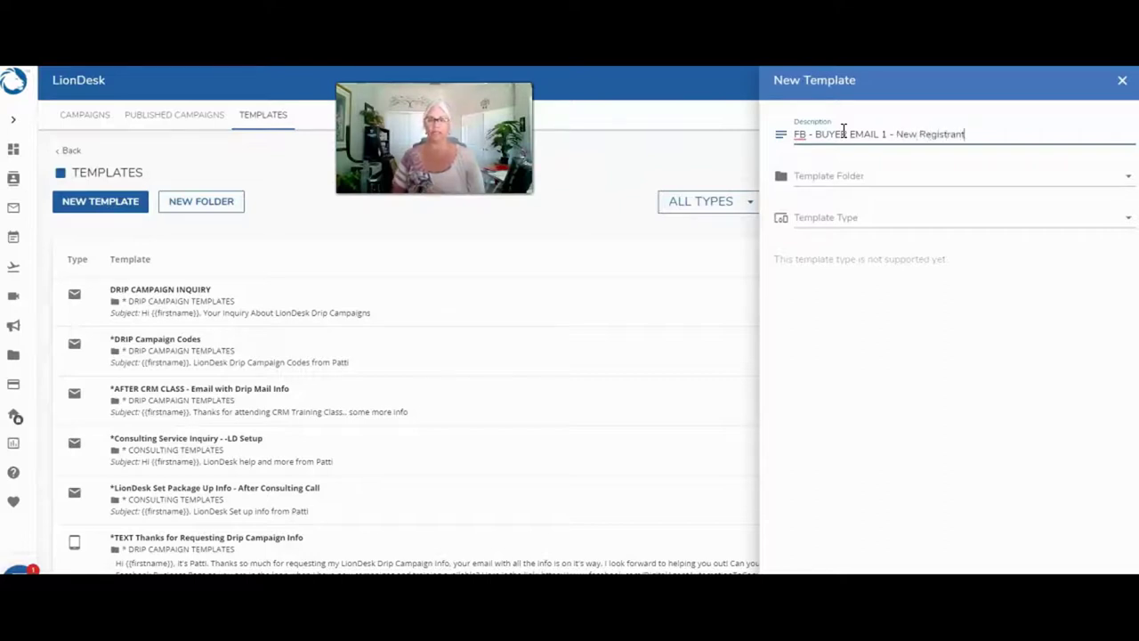
Step: Append " - DAY 0" to the end of the new template's description
text( -)
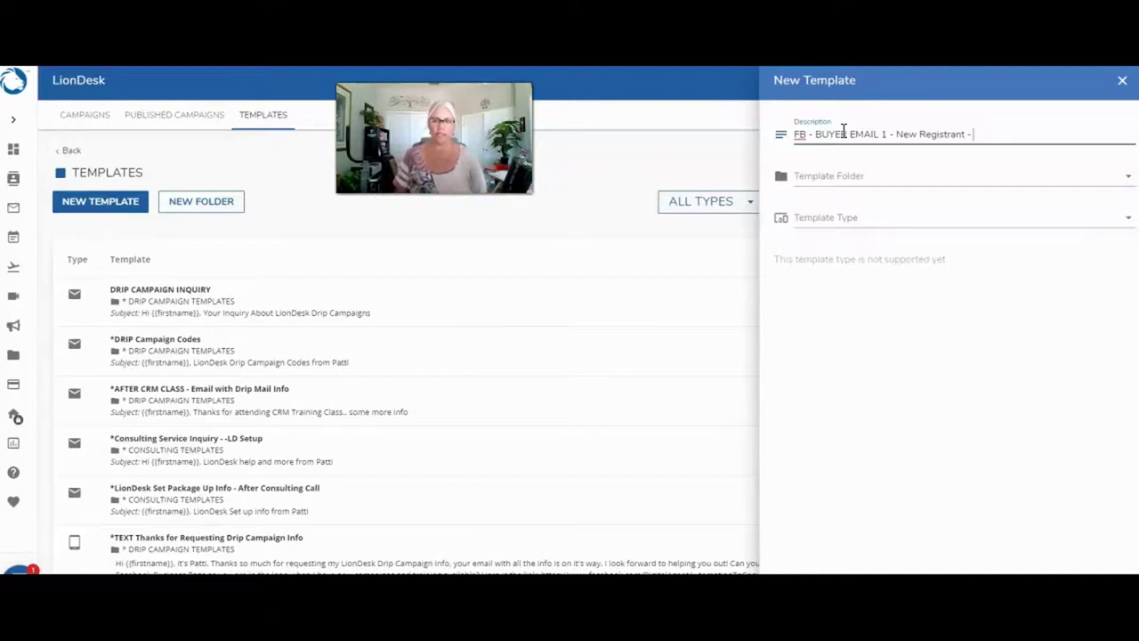
text(d)
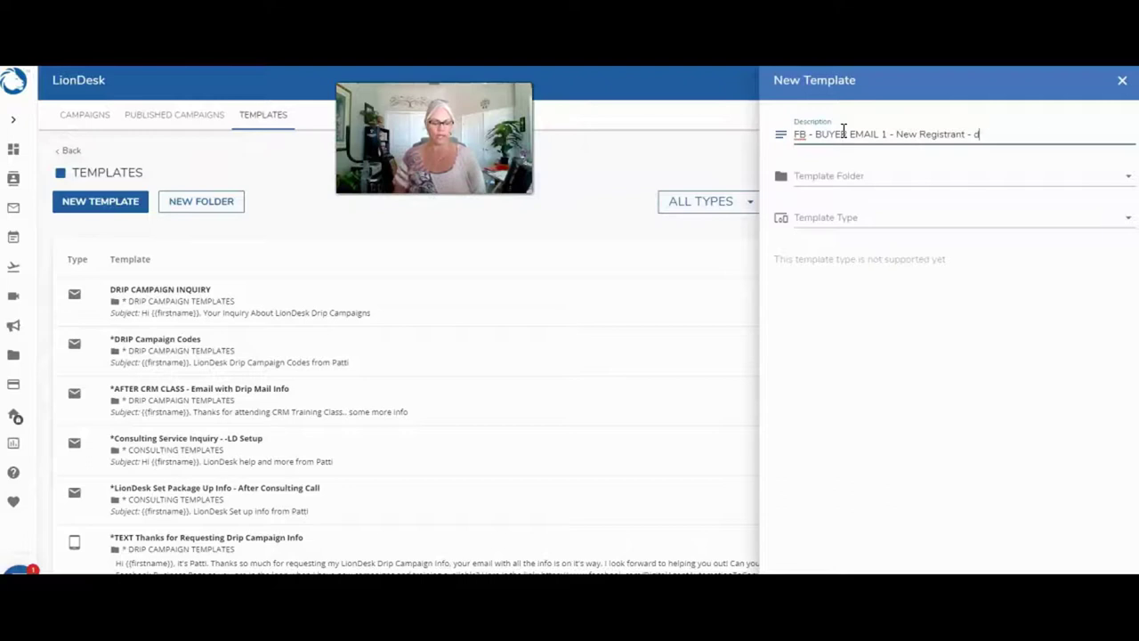
text(ay)
key(BackSpace)
key(BackSpace)
key(BackSpace)
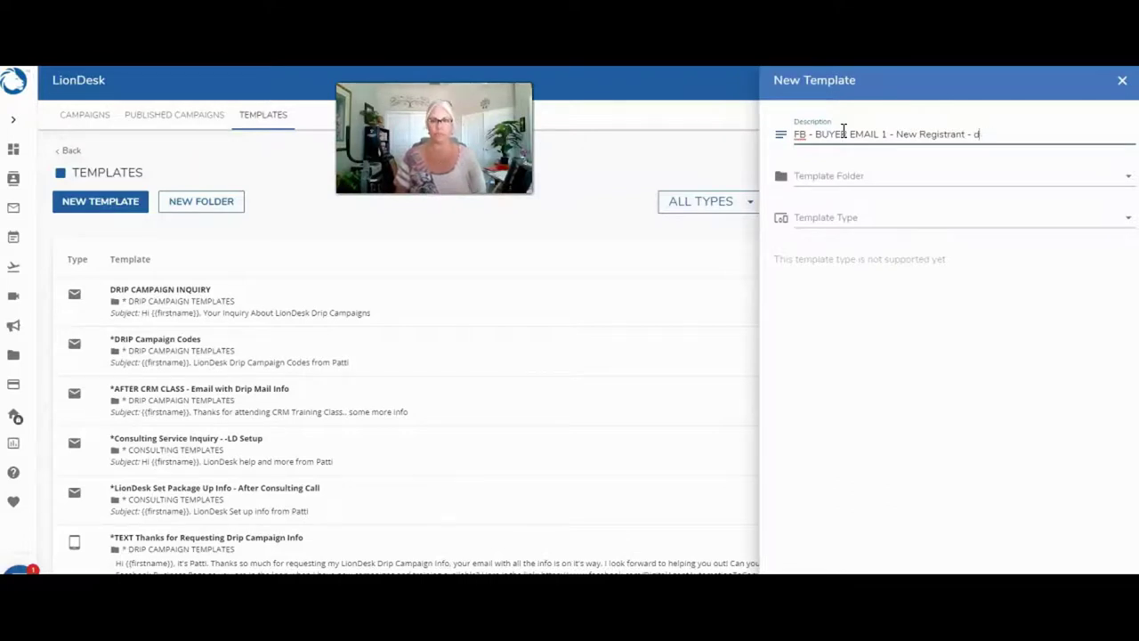
text(DAY 0)
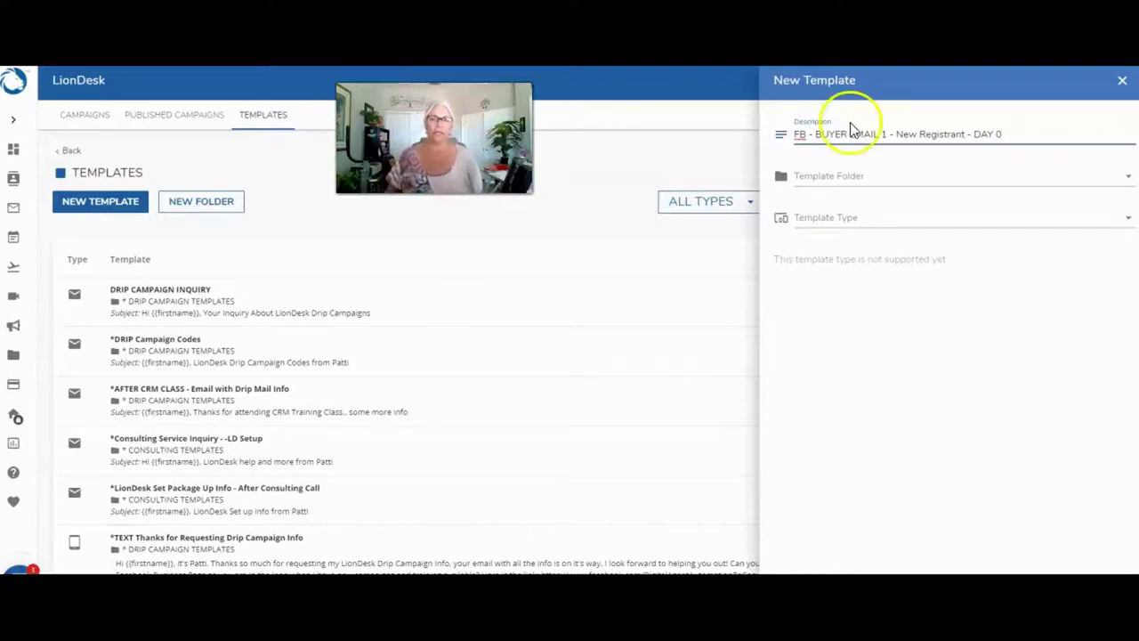
click(795, 135)
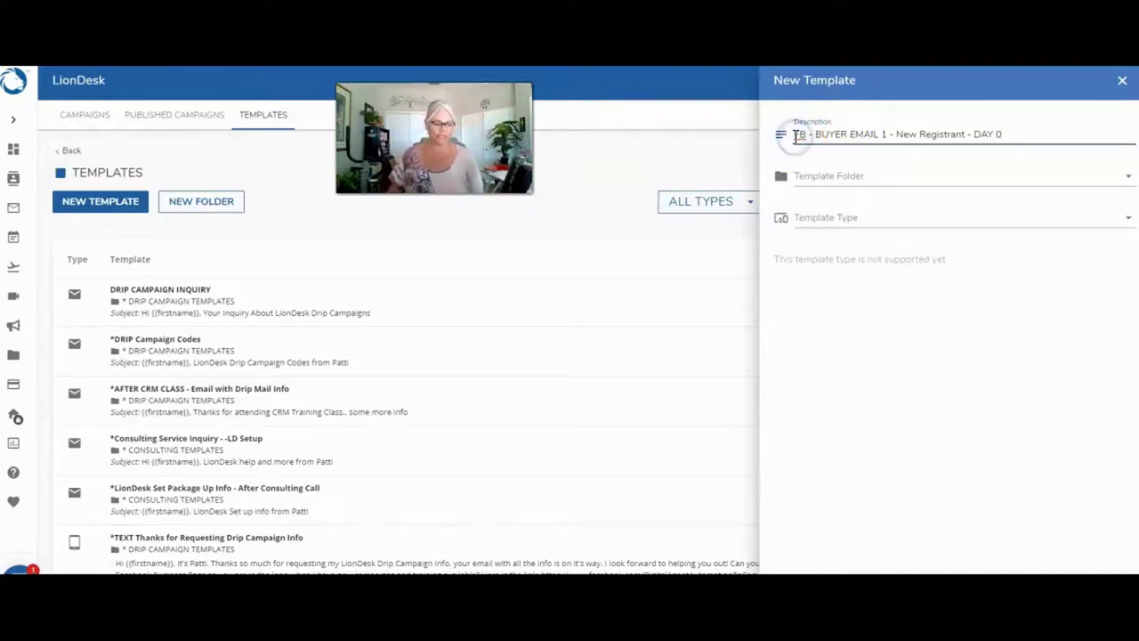
text(*)
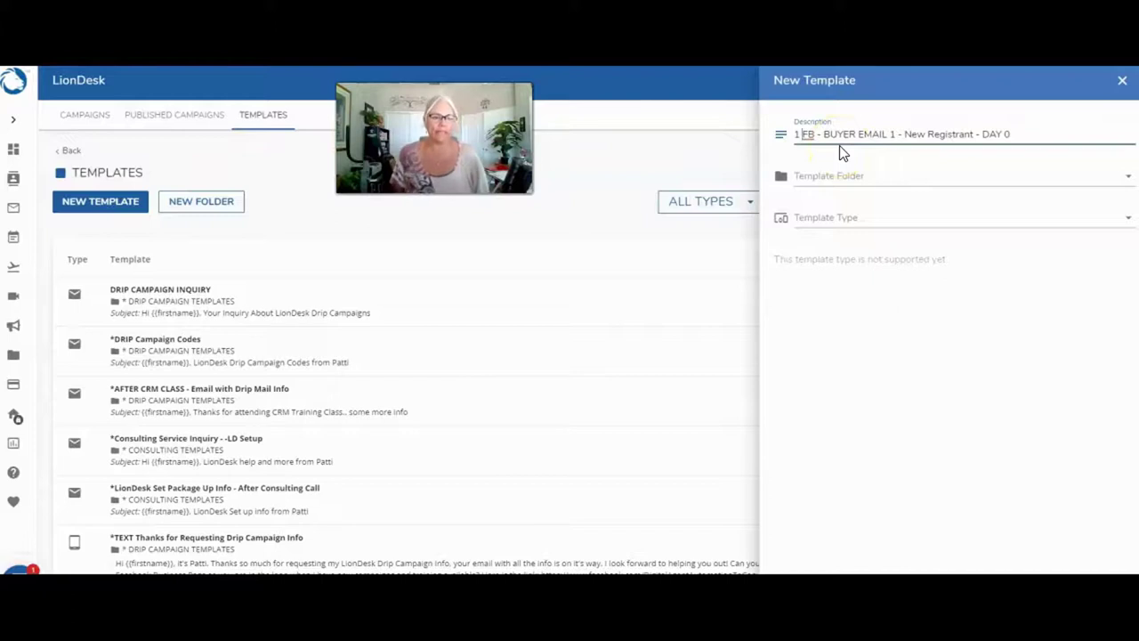
click(783, 133)
key(Delete)
key(Delete)
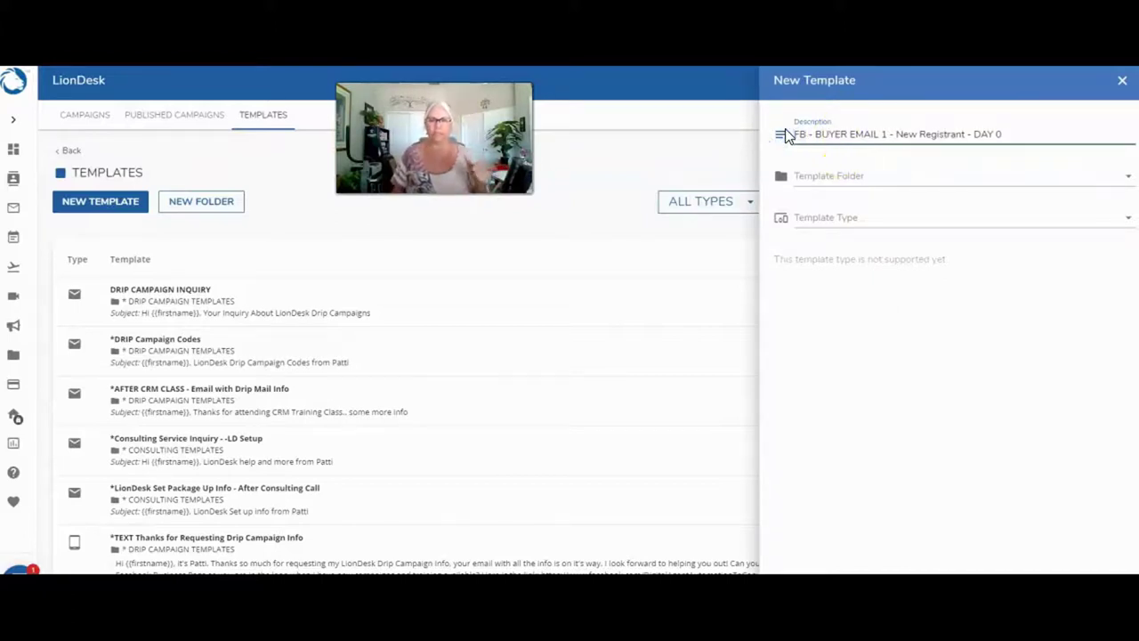
click(806, 133)
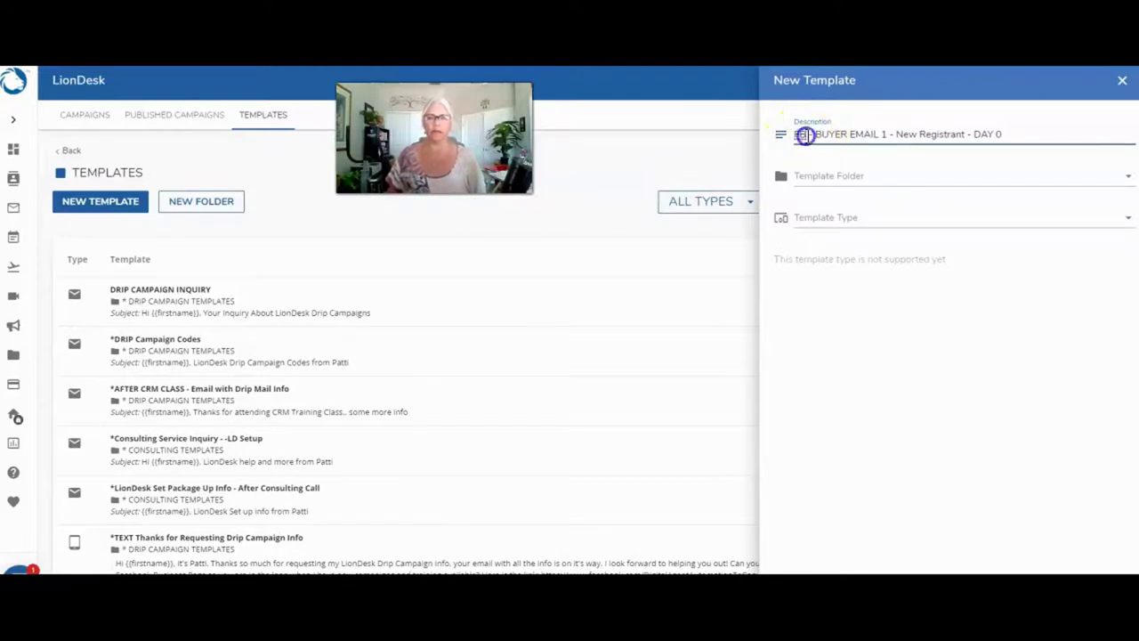
text(1)
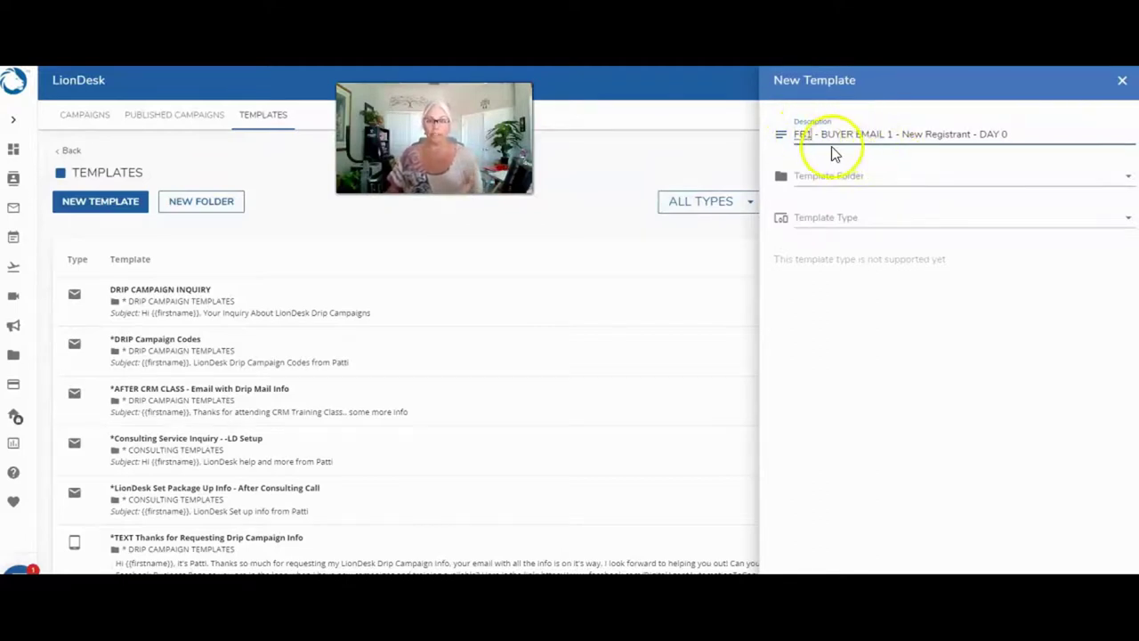
key(BackSpace)
text(BIN)
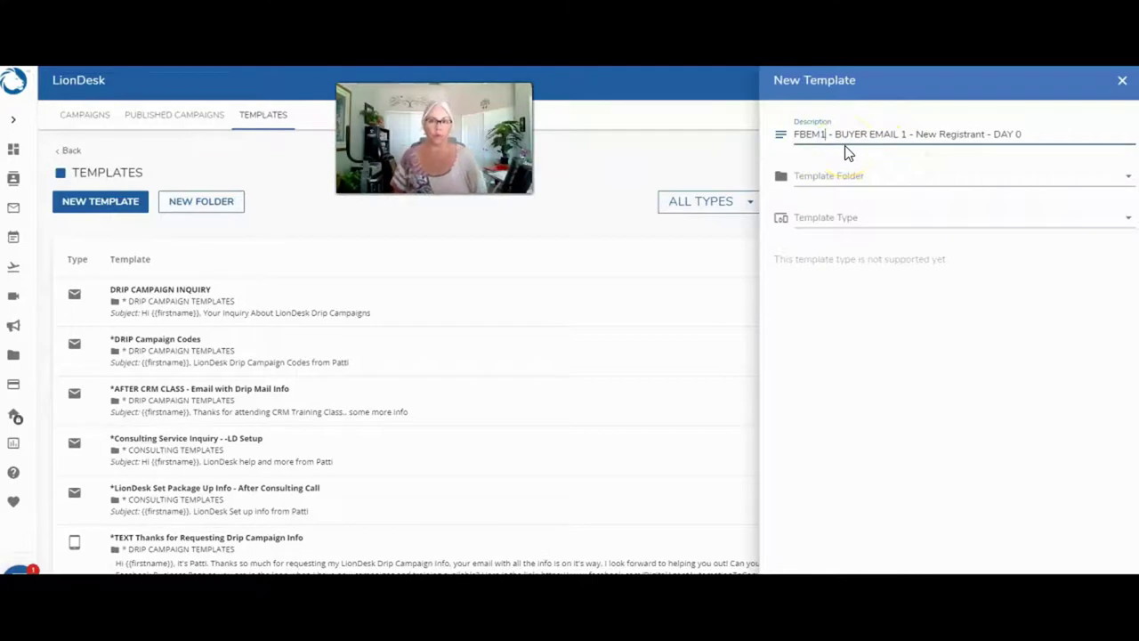
key(BackSpace)
key(BackSpace)
key(BackSpace)
text(EM1)
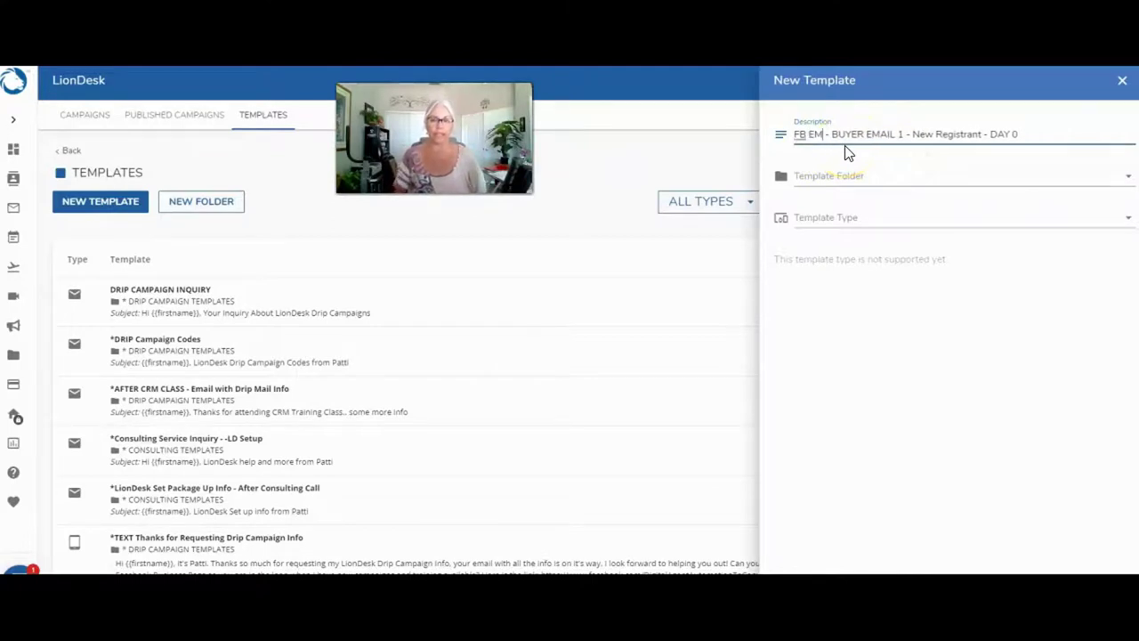
key(BackSpace)
key(BackSpace)
key(BackSpace)
key(BackSpace)
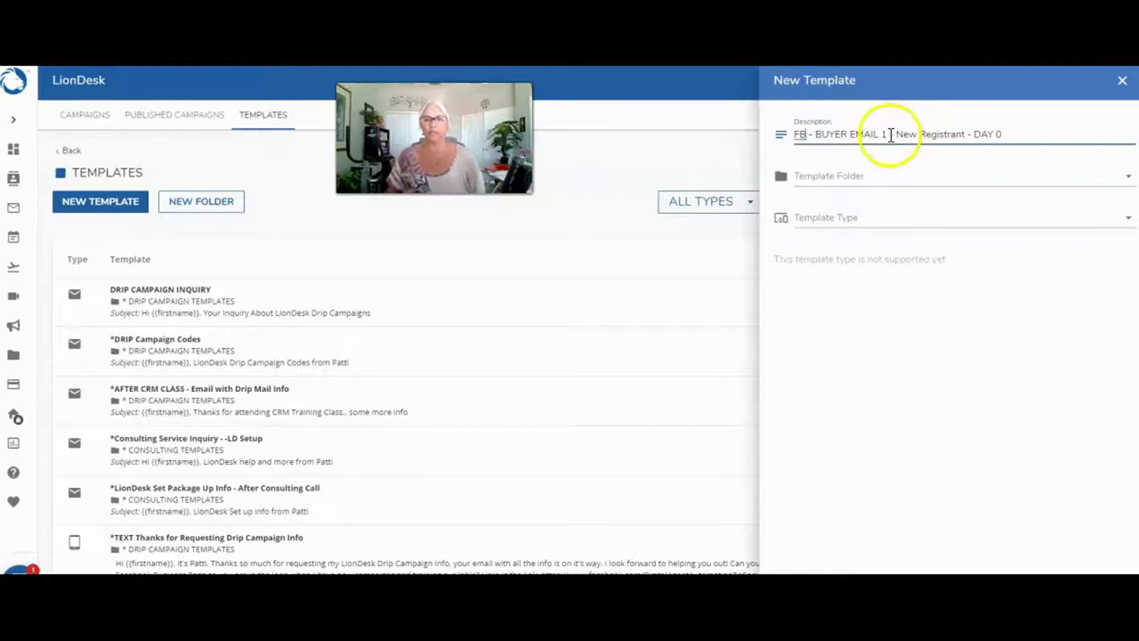
drag(889, 134, 790, 135)
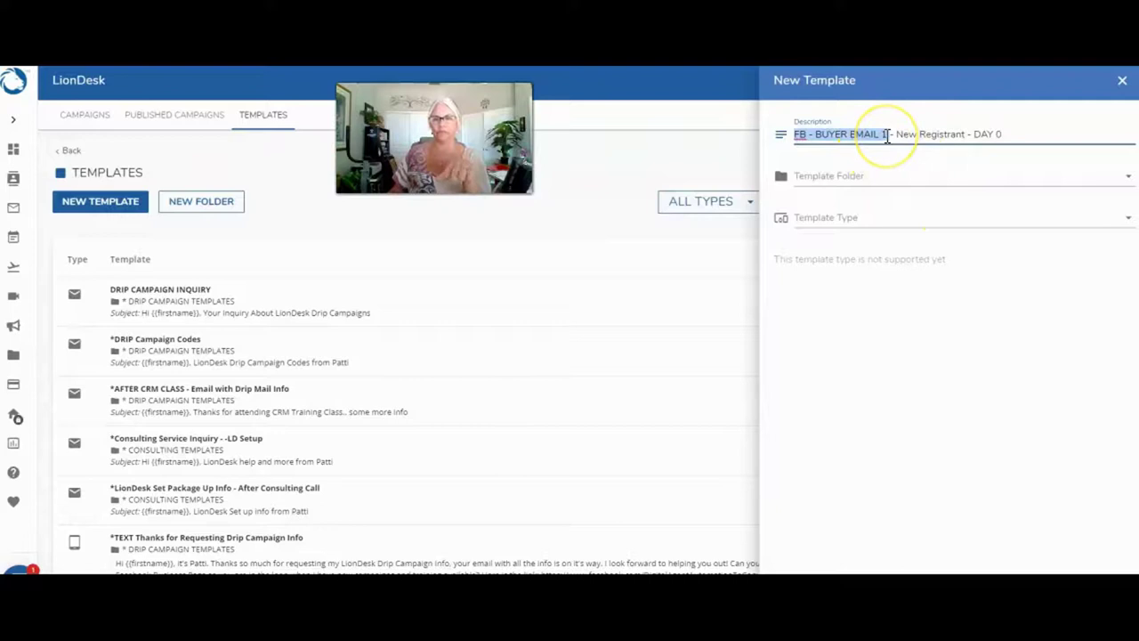
click(1013, 133)
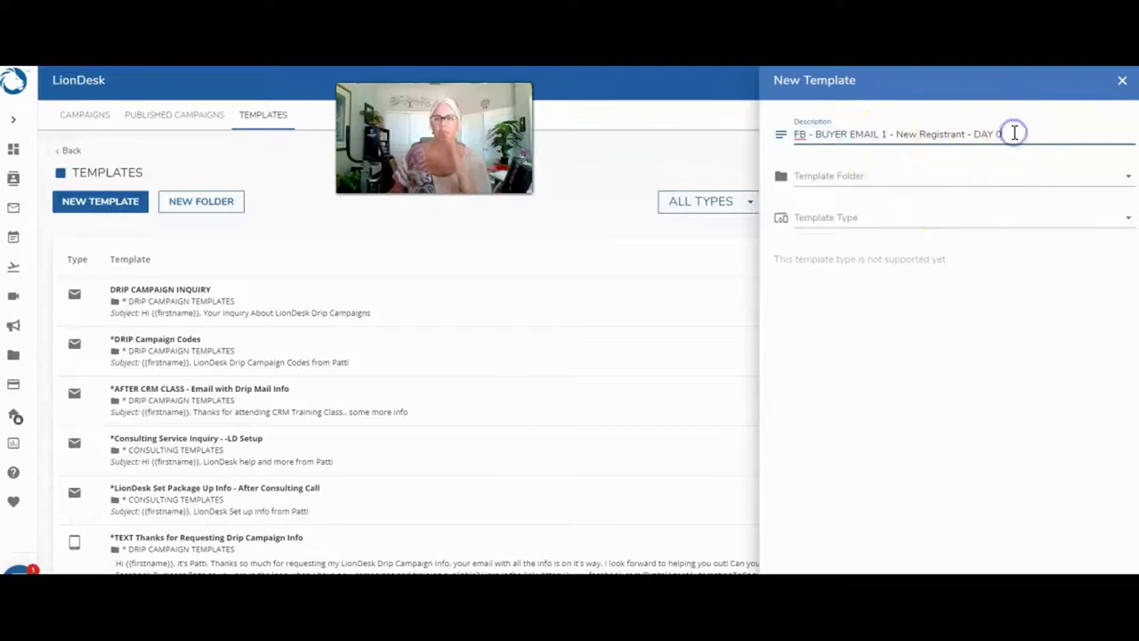
Step: Assign the new template to the "PNS - BUYER EMAILS" template folder
click(850, 183)
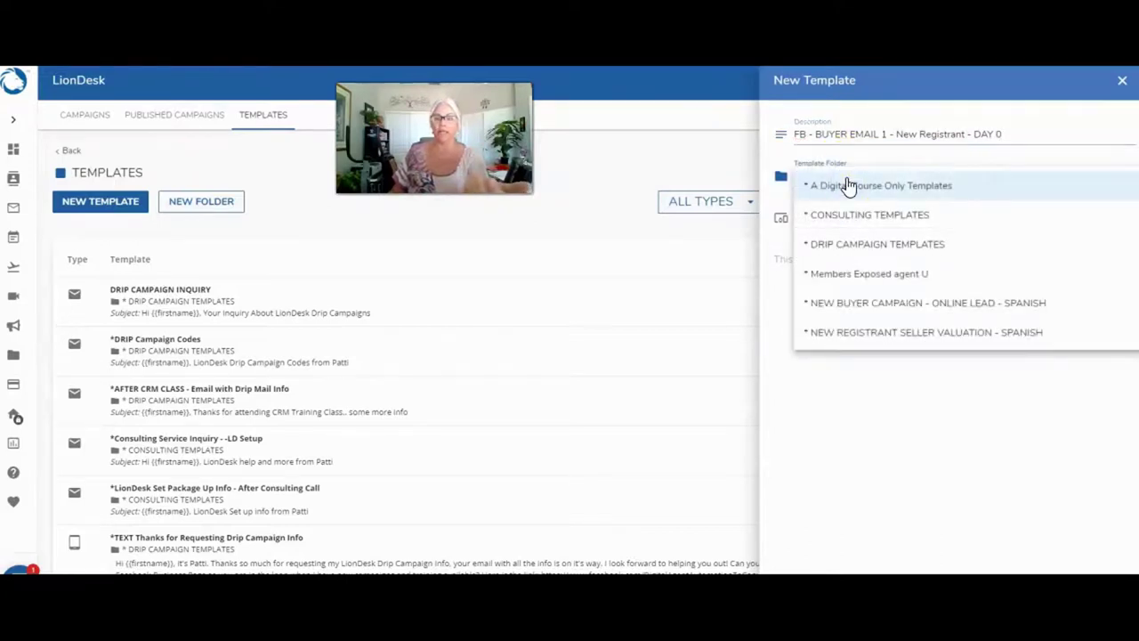
scroll(854, 205, down, 2)
scroll(908, 281, down, 8)
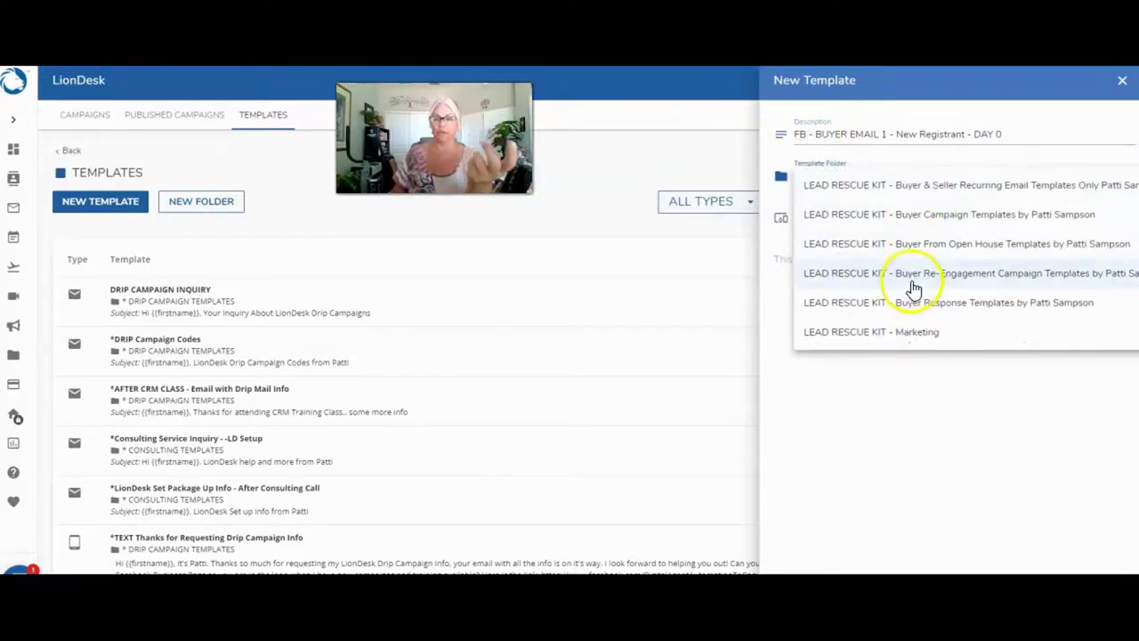
scroll(915, 289, down, 6)
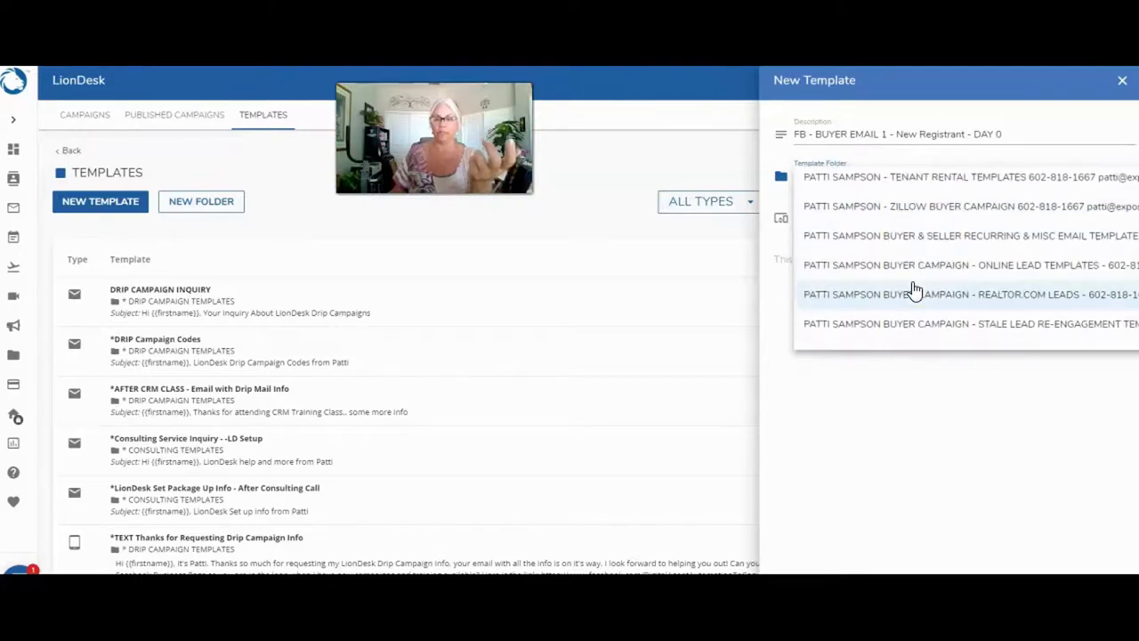
scroll(915, 290, down, 6)
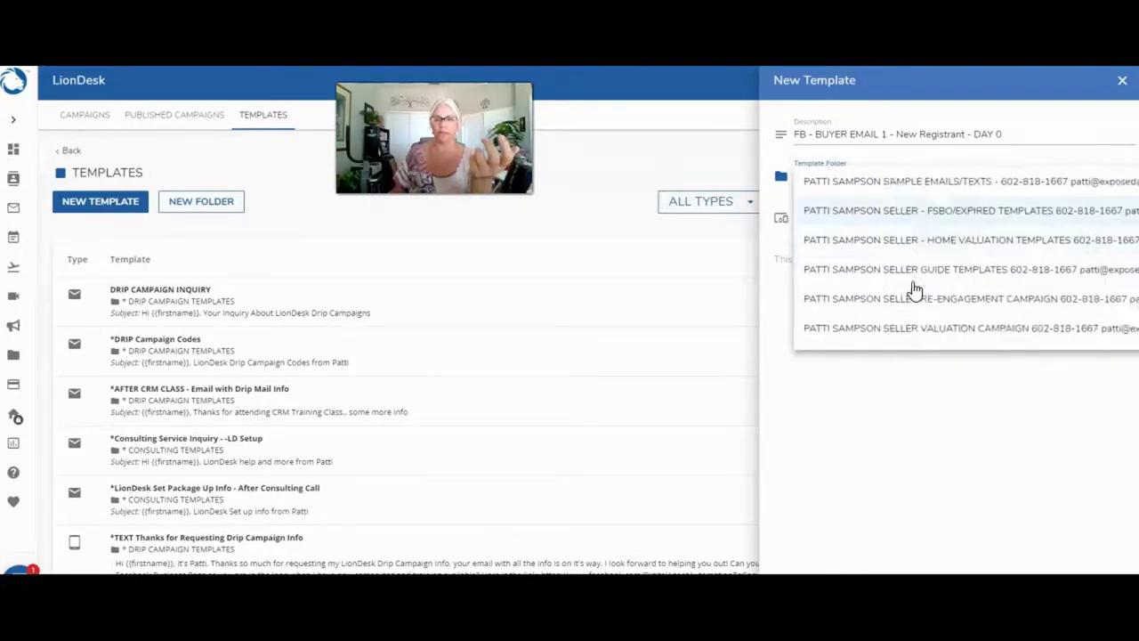
scroll(916, 290, up, 5)
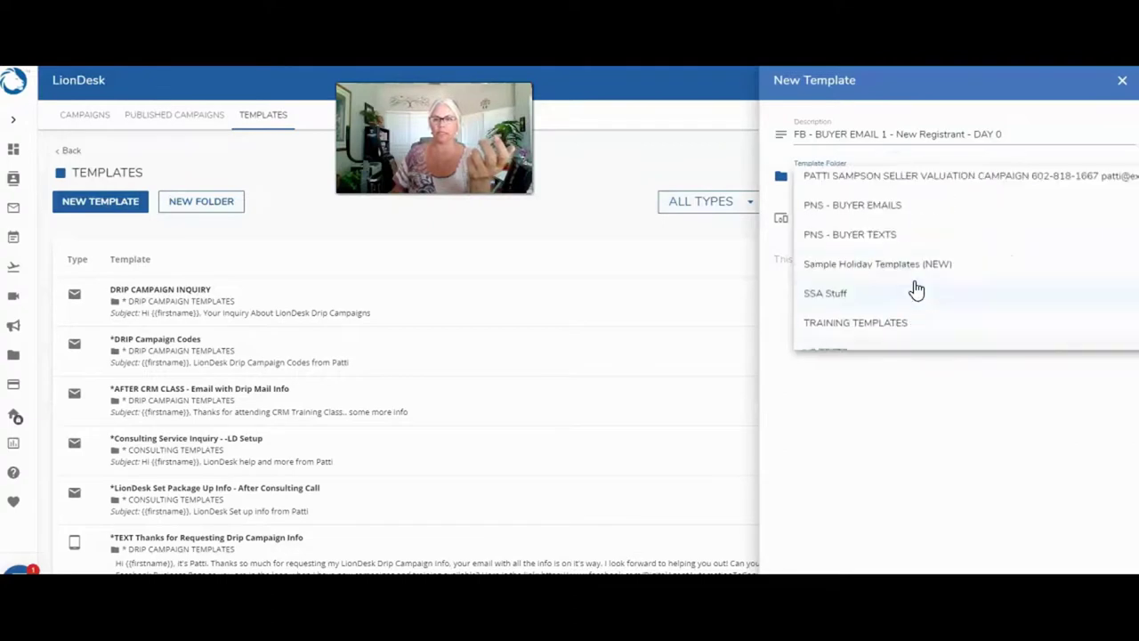
click(872, 216)
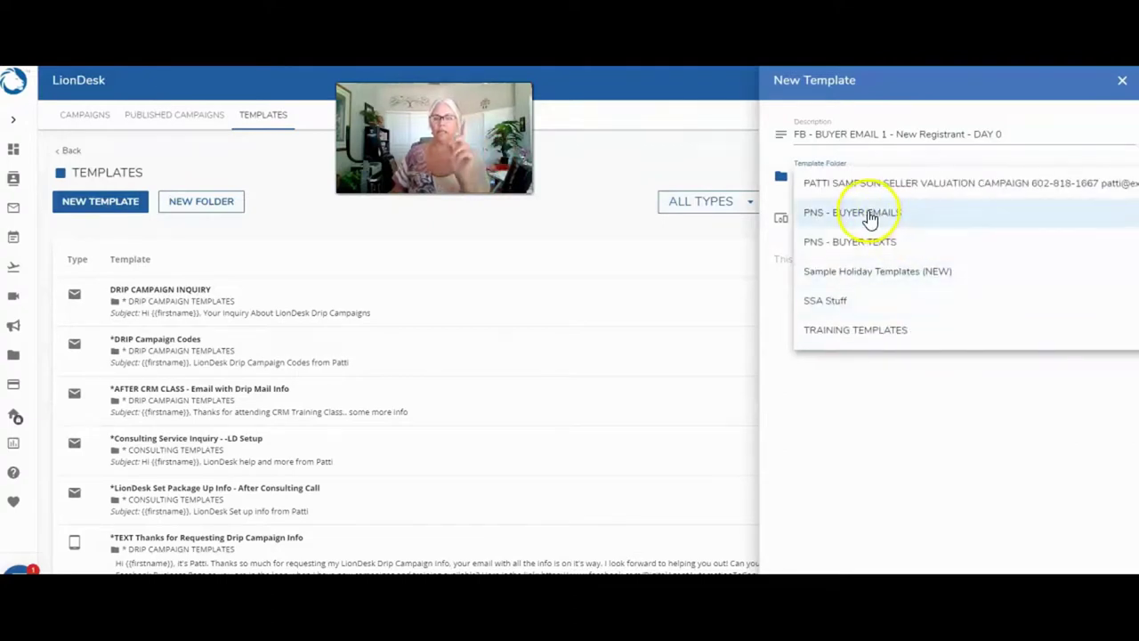
click(869, 216)
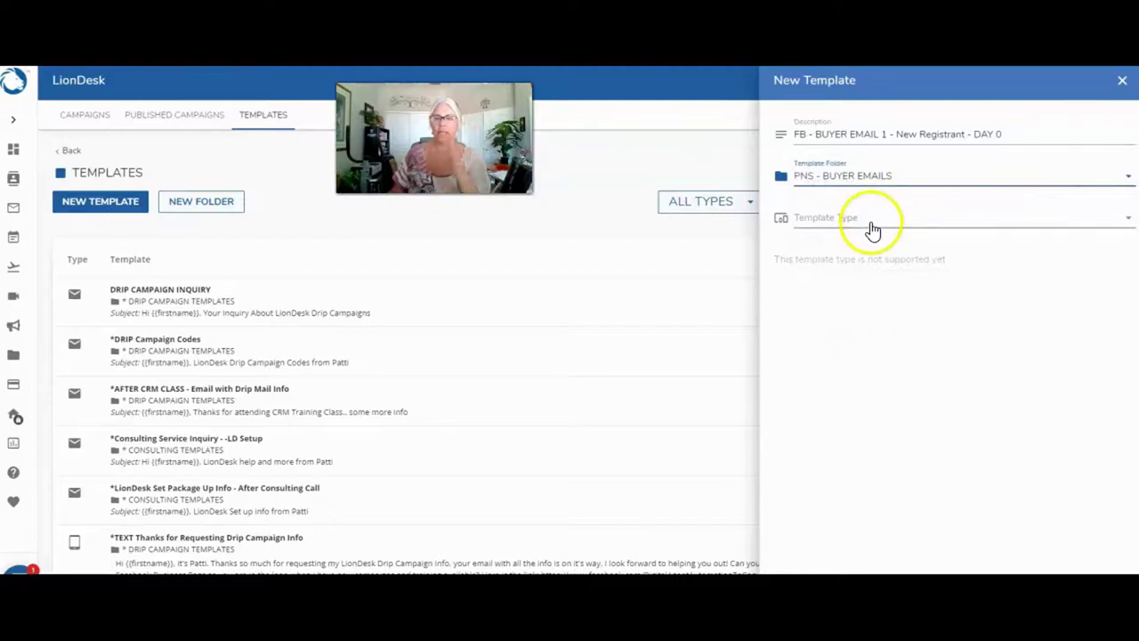
Step: Set the new template's type to Email
click(869, 221)
click(843, 230)
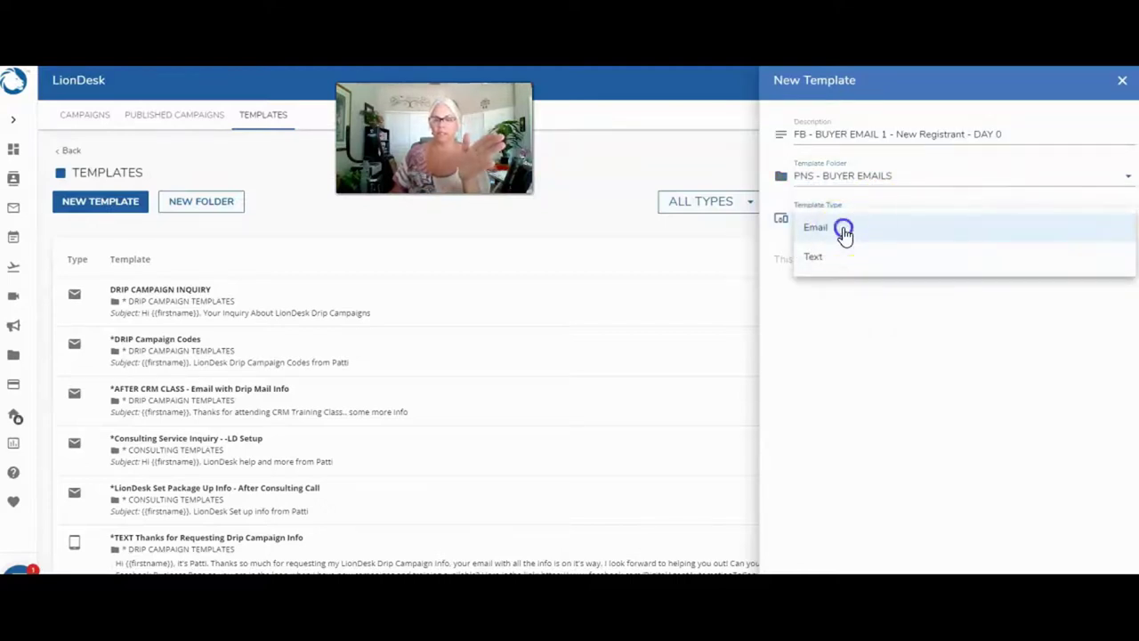
click(871, 262)
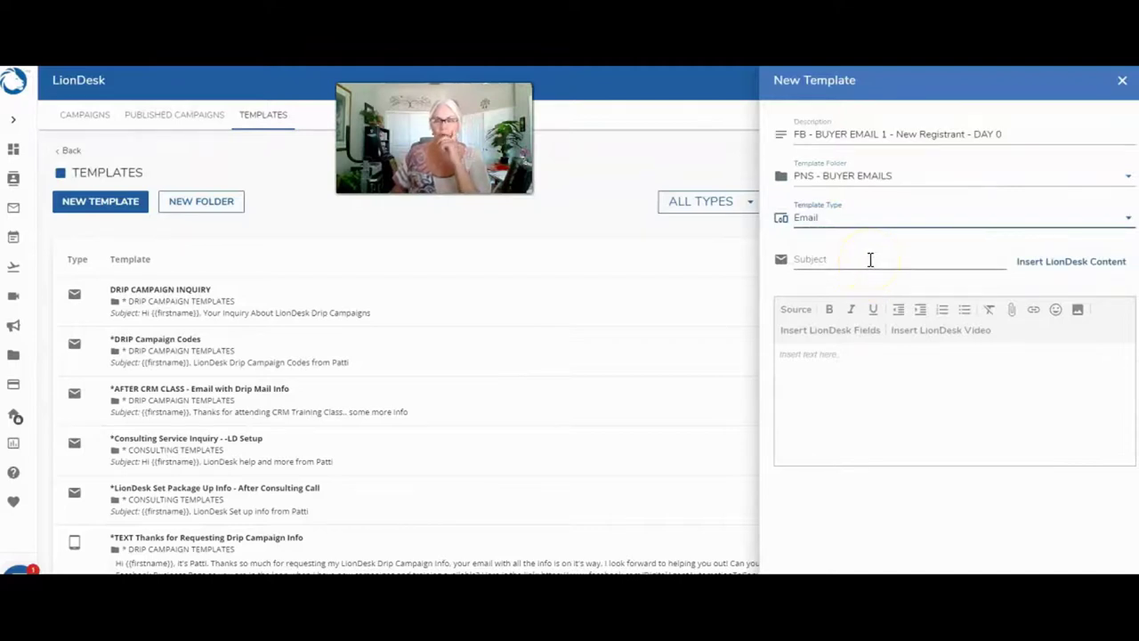
click(880, 83)
drag(880, 83, 816, 81)
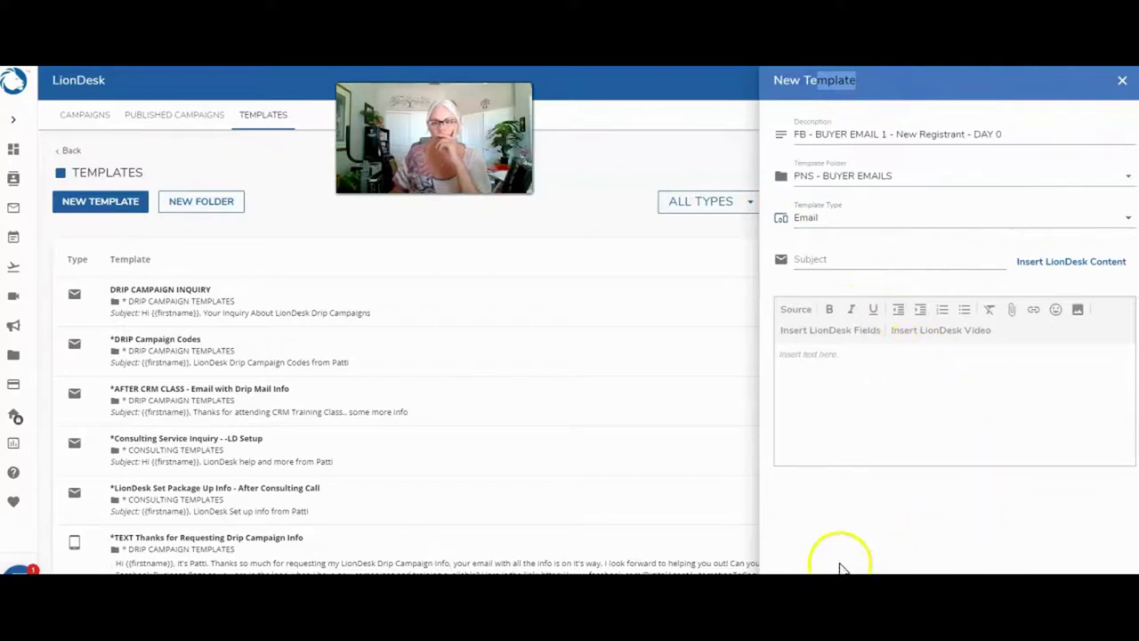
scroll(1056, 513, down, 3)
scroll(953, 414, up, 3)
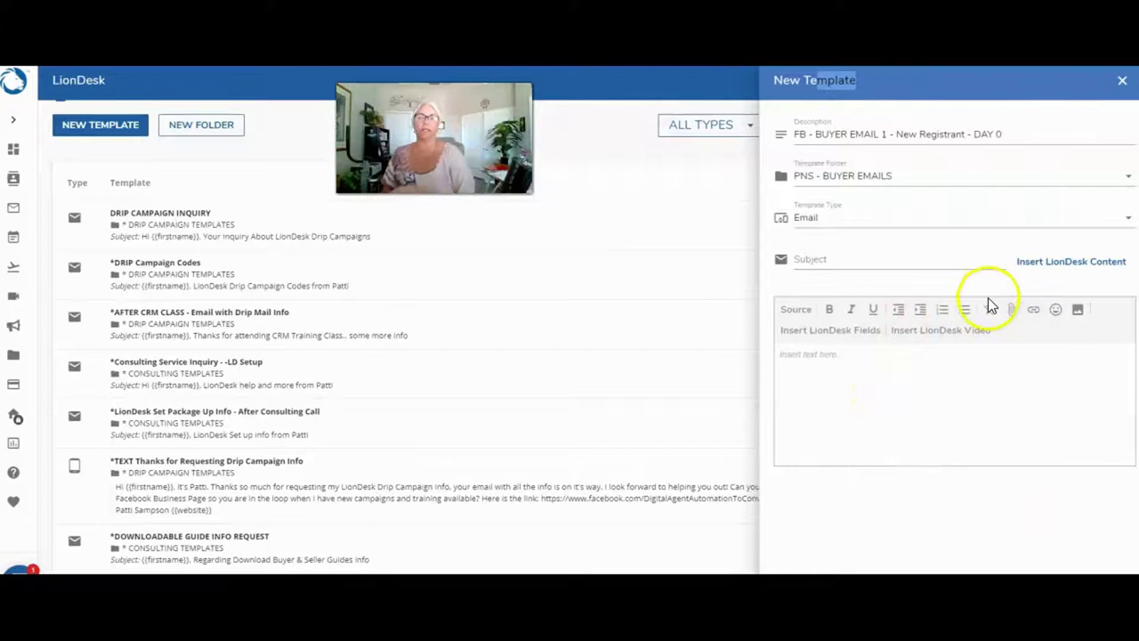
Step: Insert the "Contact first name" merge field at the start of the email template's subject
click(844, 259)
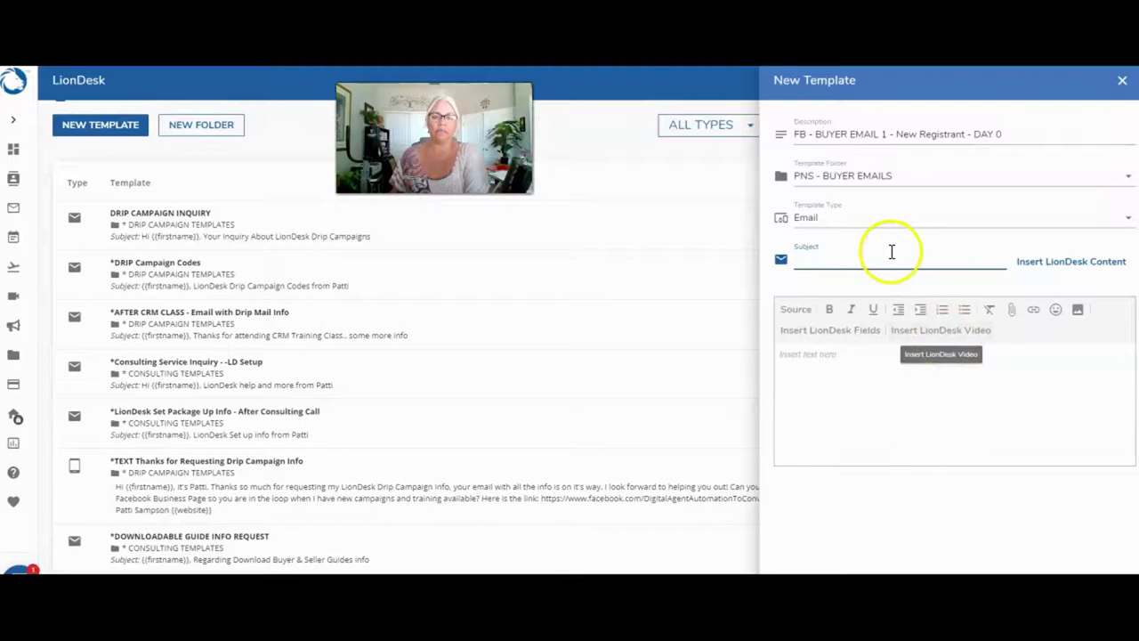
click(1050, 266)
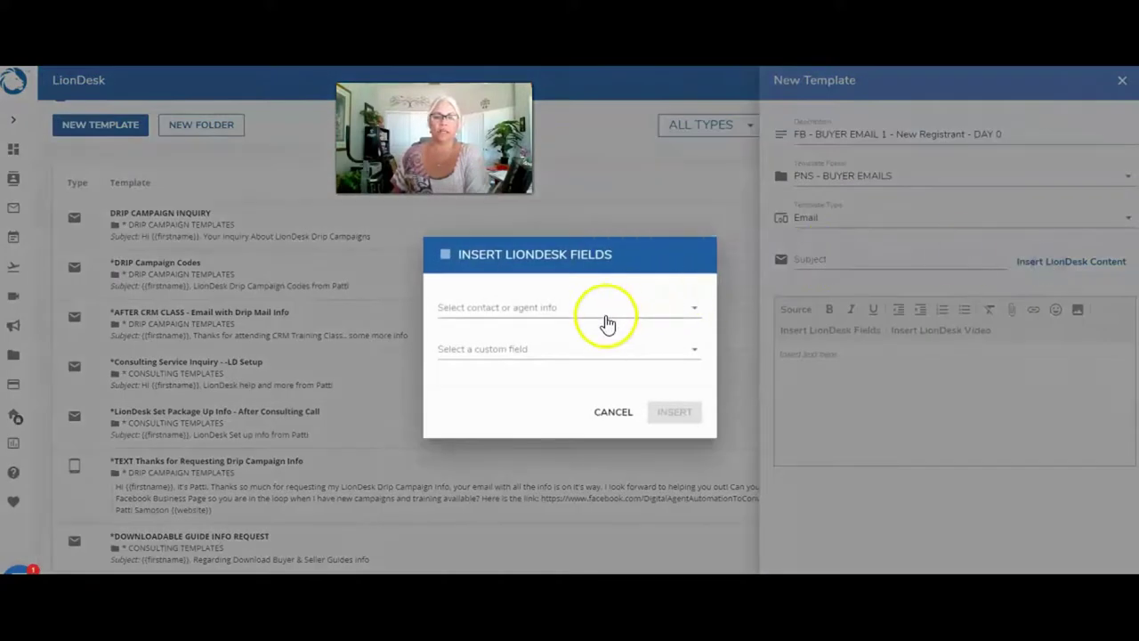
click(605, 310)
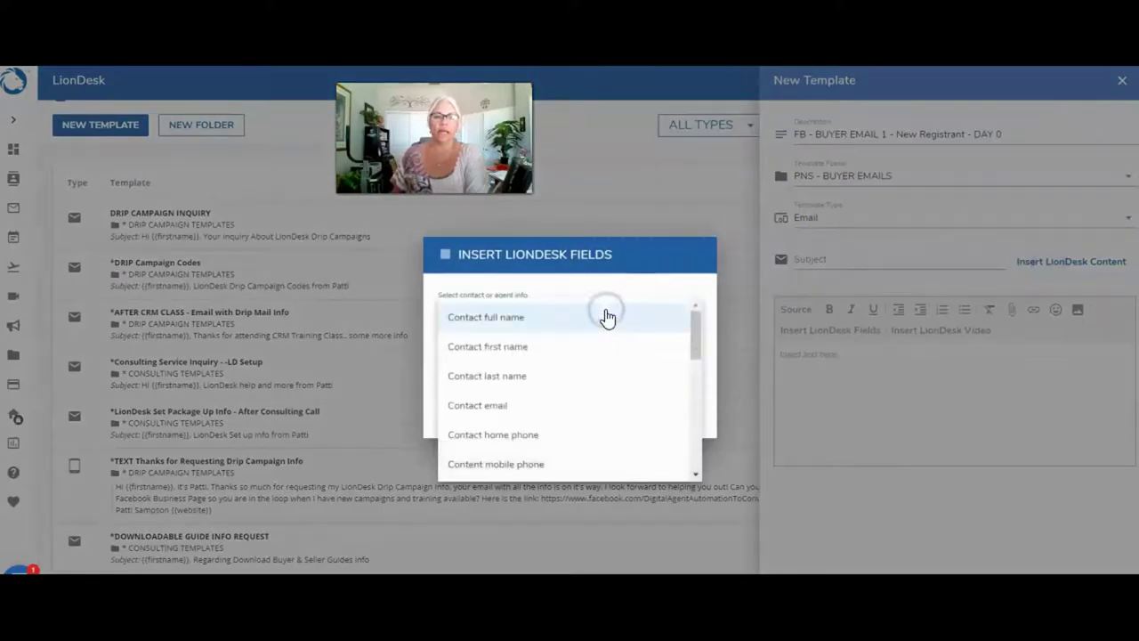
click(559, 348)
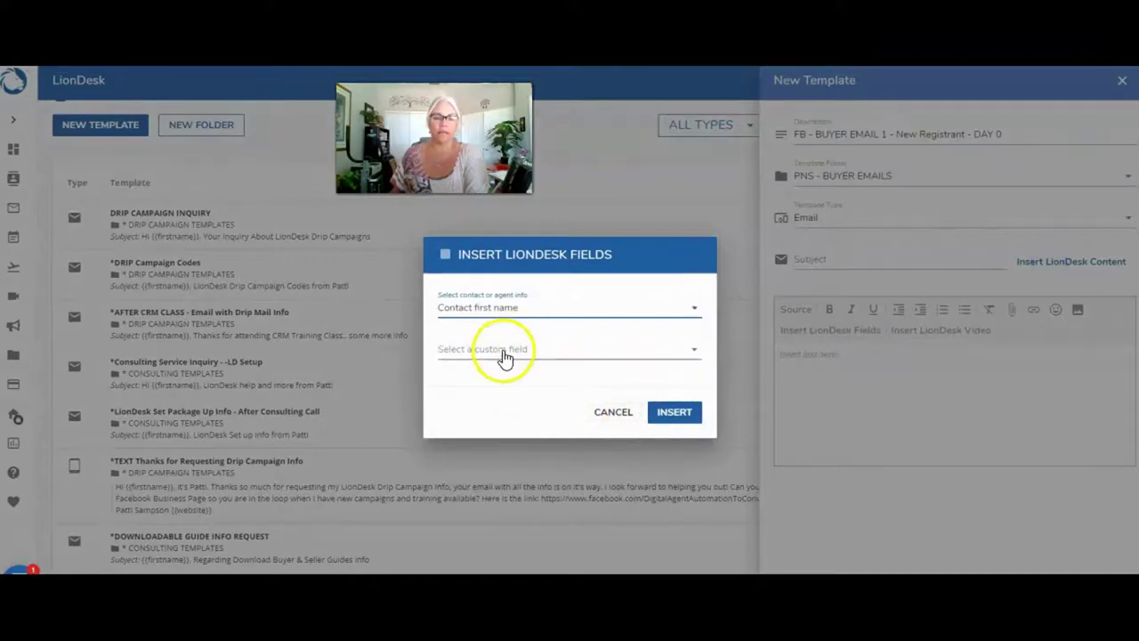
click(672, 415)
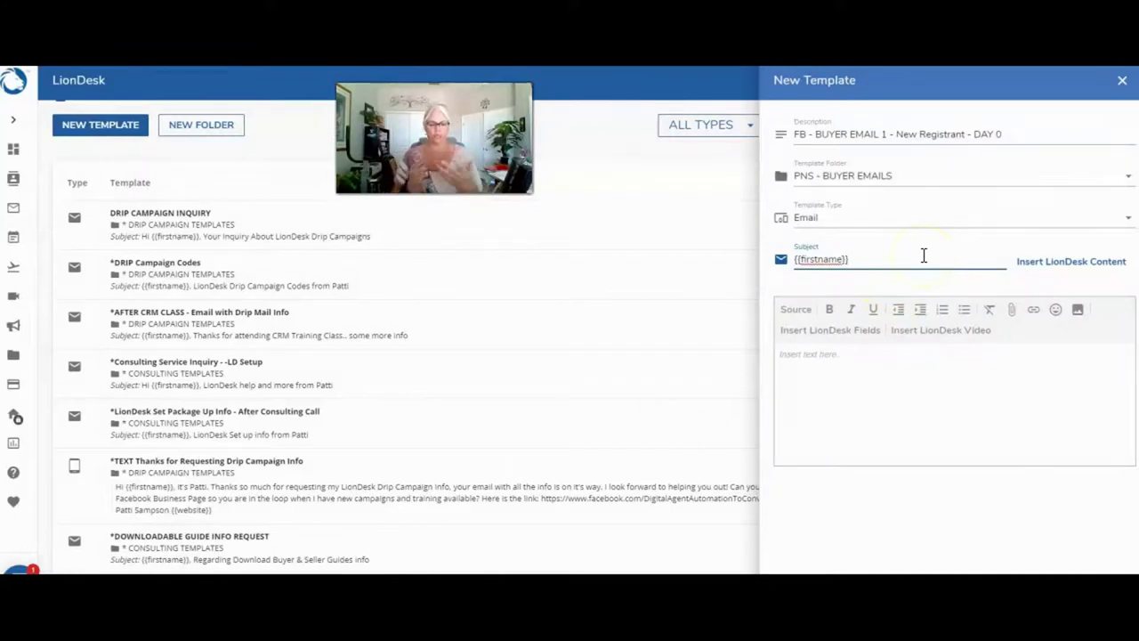
Step: Continue the subject after the first-name field with ", Thanks - About your Home Search on Facebook"
text(, tHANK)
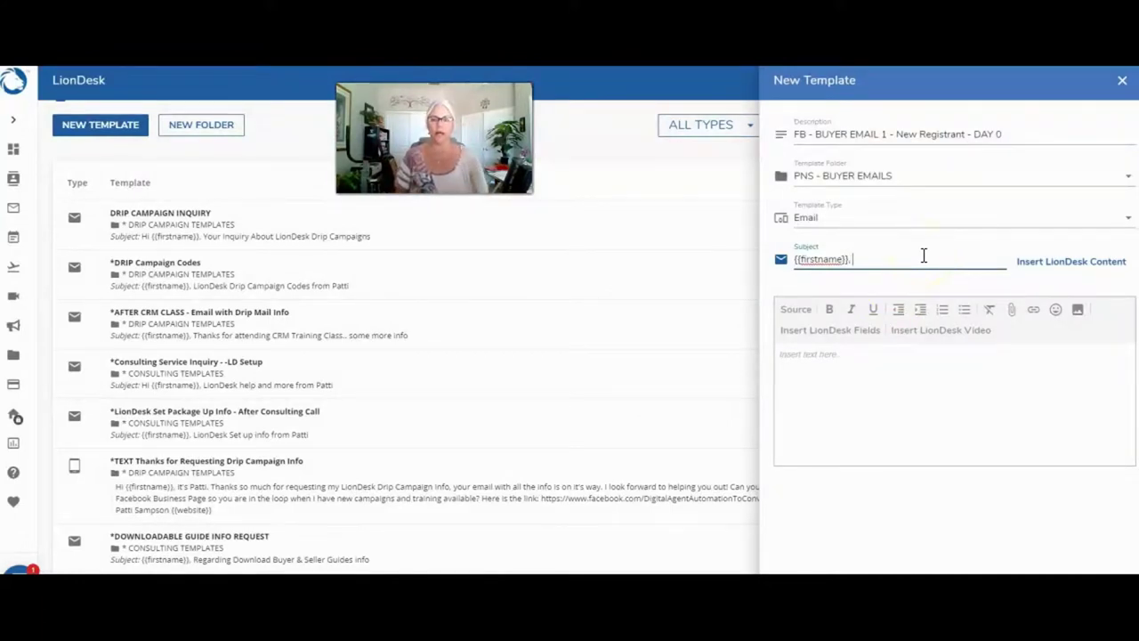
key(BackSpace)
key(BackSpace)
key(BackSpace)
key(BackSpace)
key(BackSpace)
text(Thanks -About you)
key(BackSpace)
key(BackSpace)
key(BackSpace)
key(BackSpace)
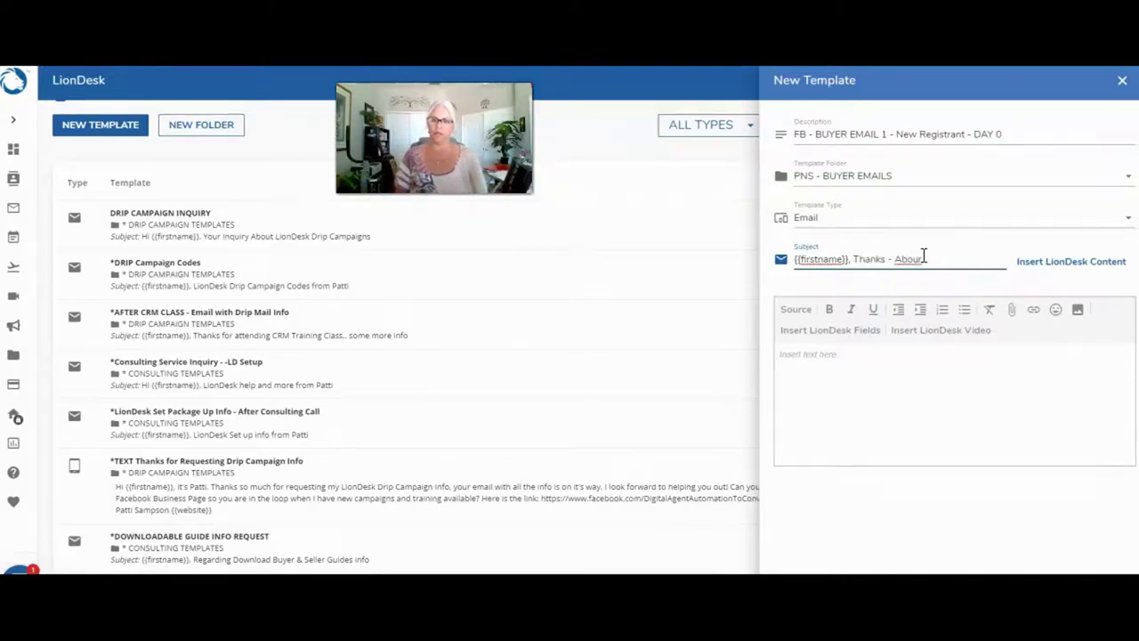
text(your Home SEarch)
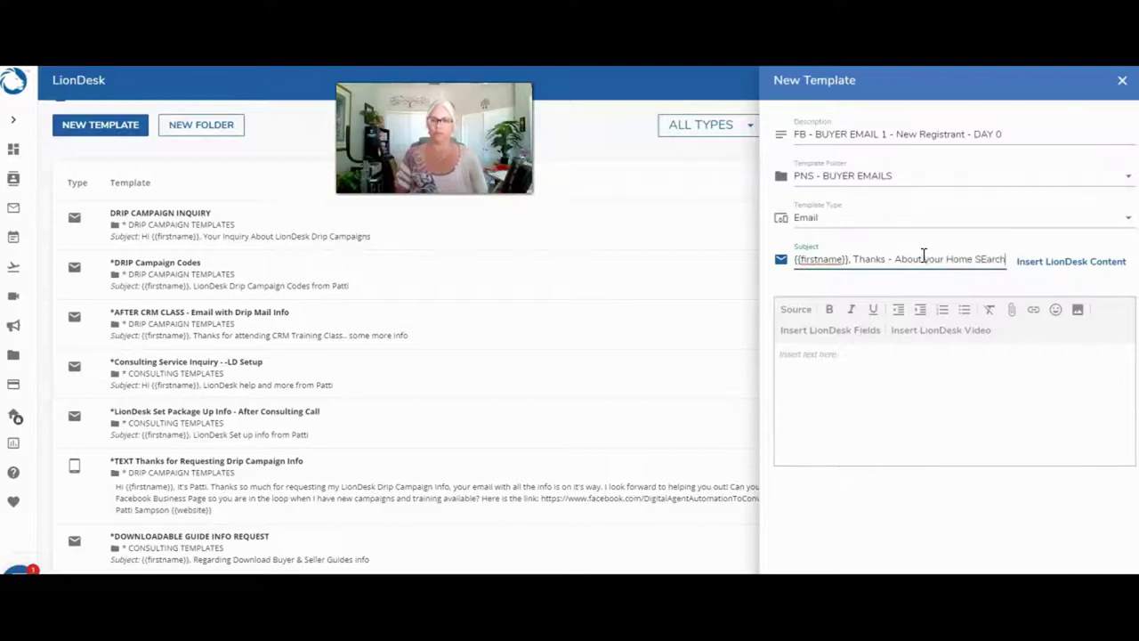
key(BackSpace)
key(BackSpace)
key(BackSpace)
key(BackSpace)
key(BackSpace)
text(earch on Fa)
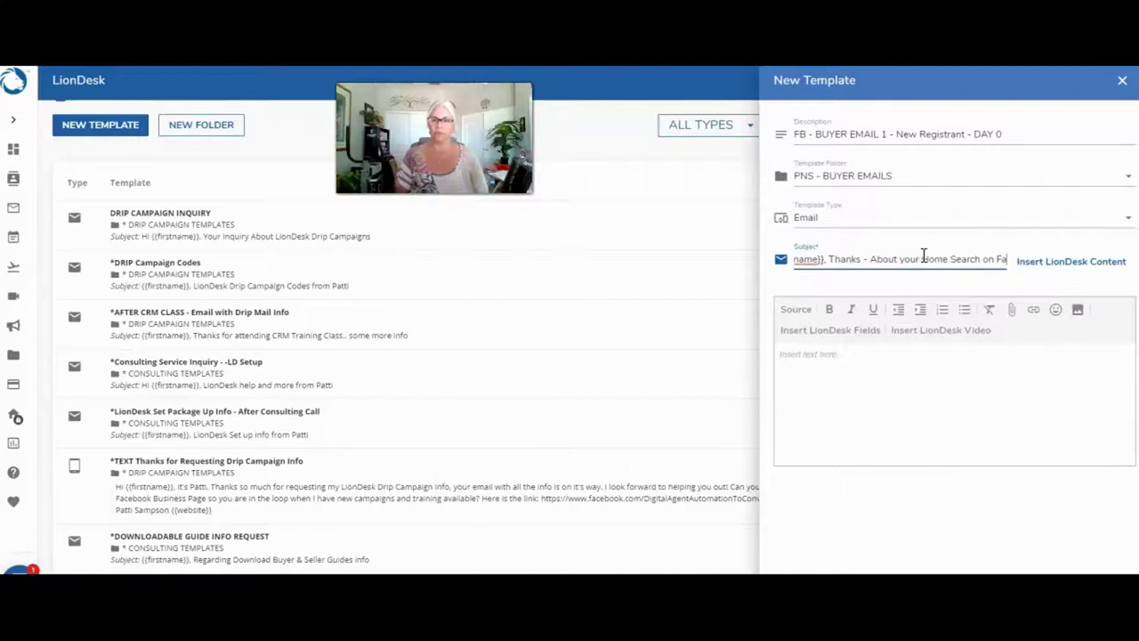
text(cebook)
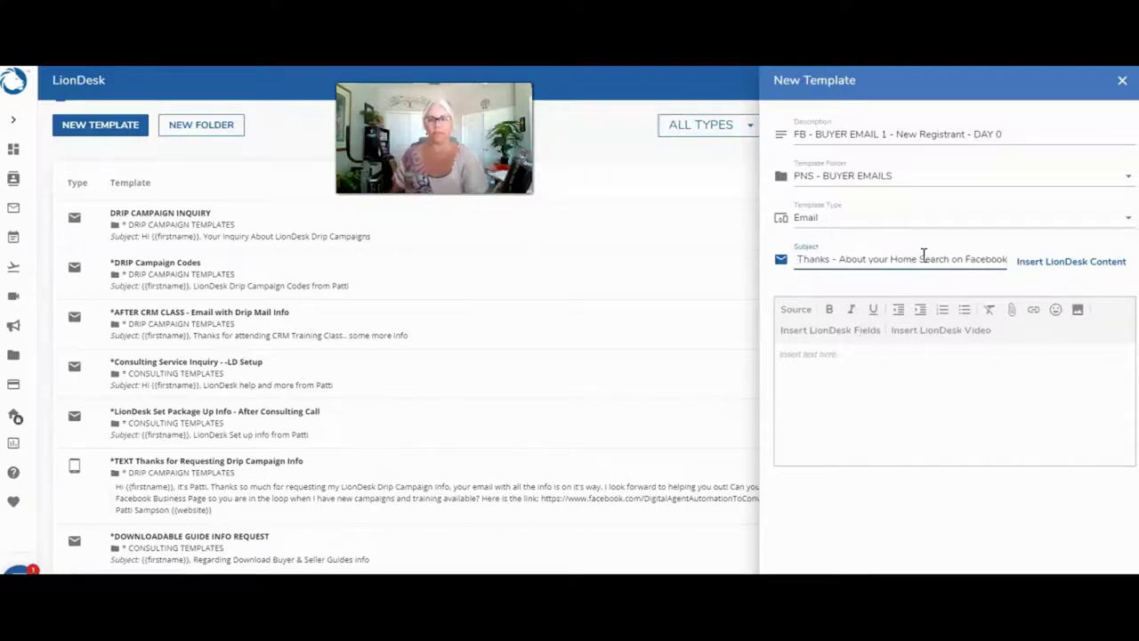
Step: Begin the email body with the greeting "Hi", followed by the "Contact first name" merge field and a comma
click(847, 355)
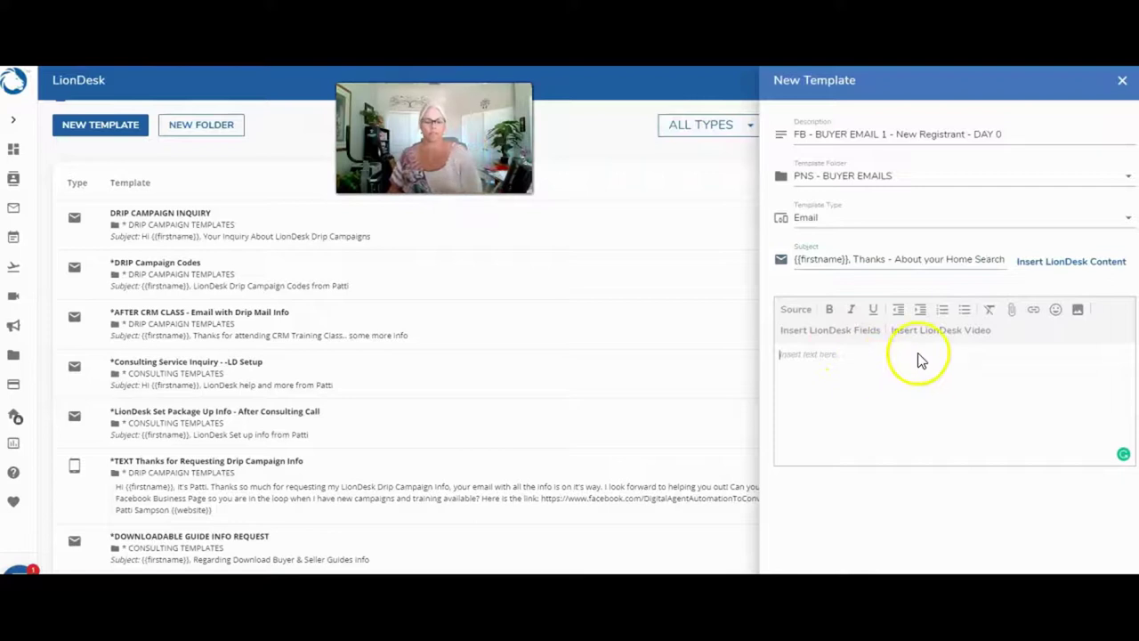
text(Hi)
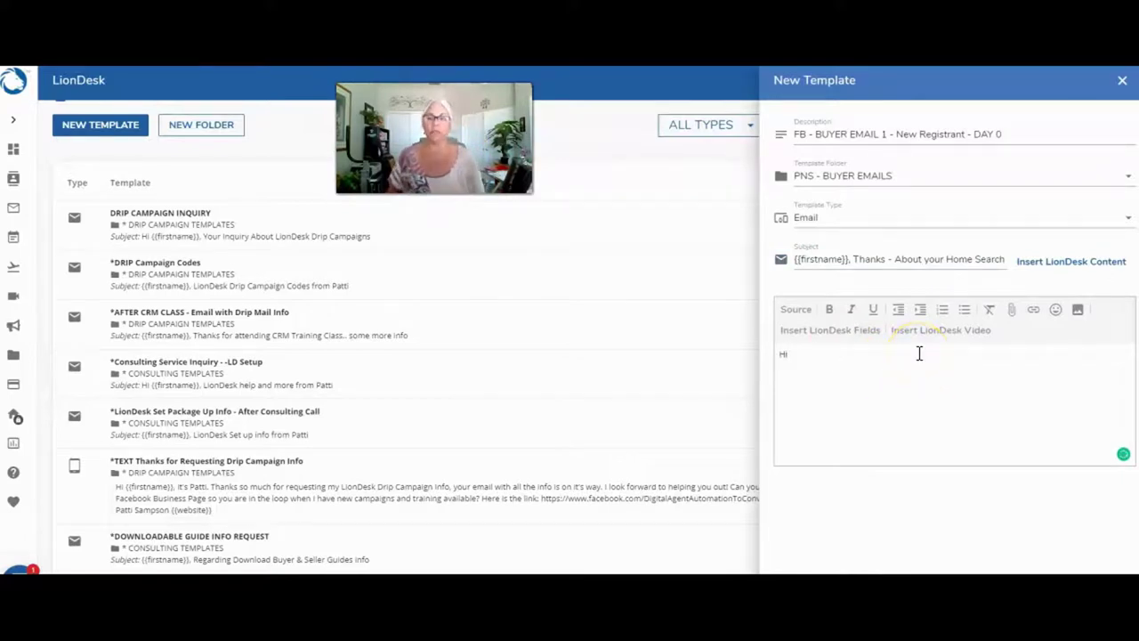
click(818, 339)
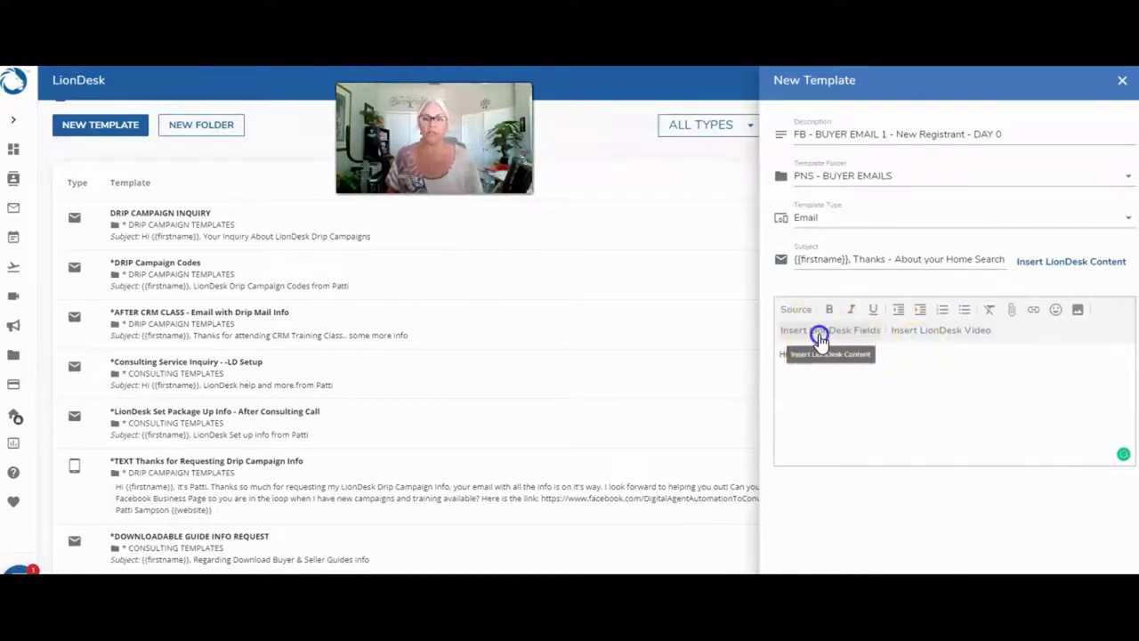
click(618, 307)
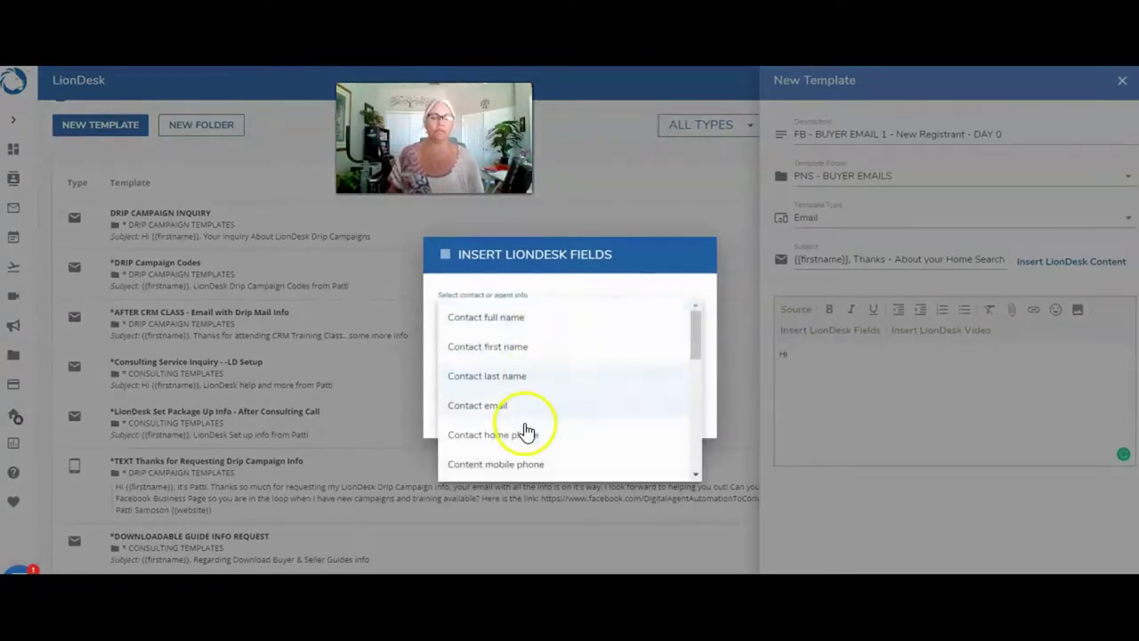
click(521, 347)
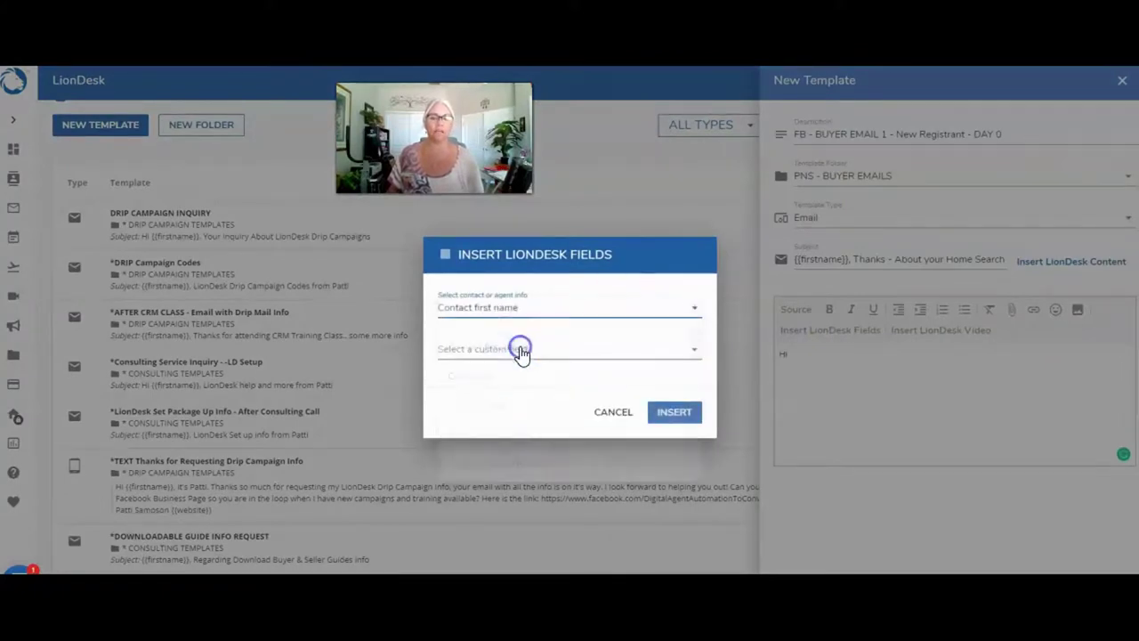
click(674, 412)
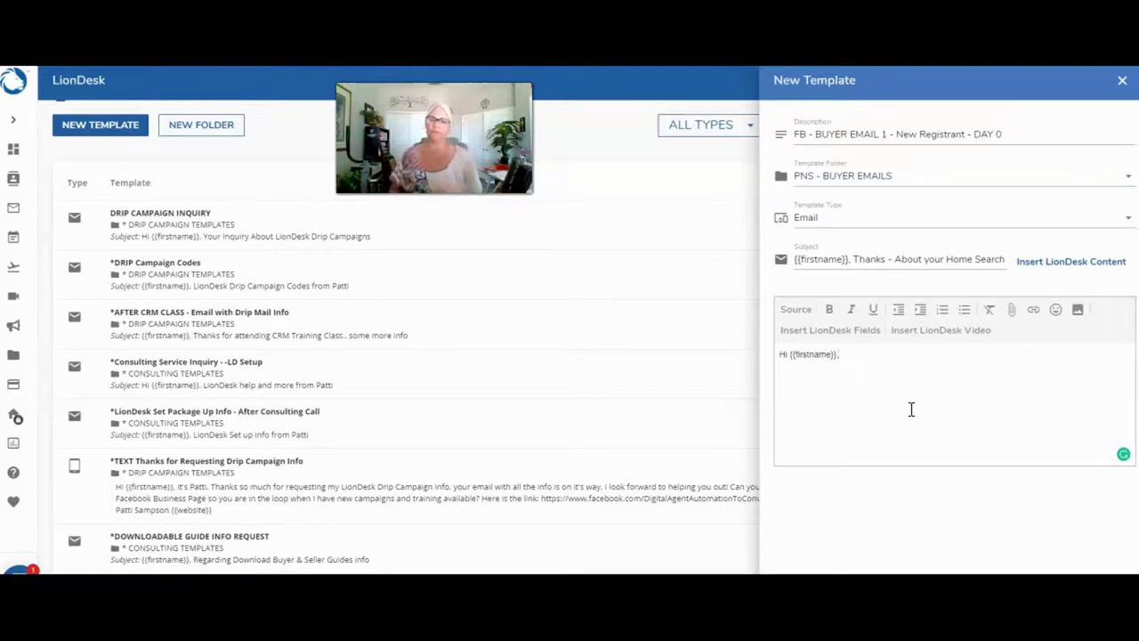
text(,)
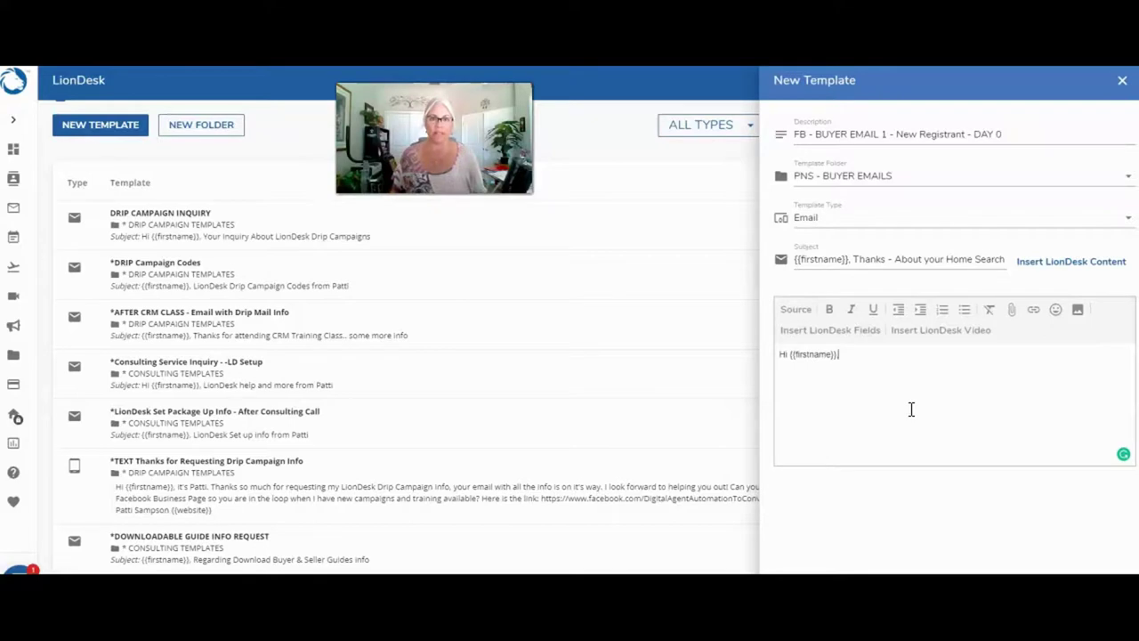
Step: Start a paragraph below the greeting with "Thanks for requesting home listing information from me for Scottsdale homes"
key(Return)
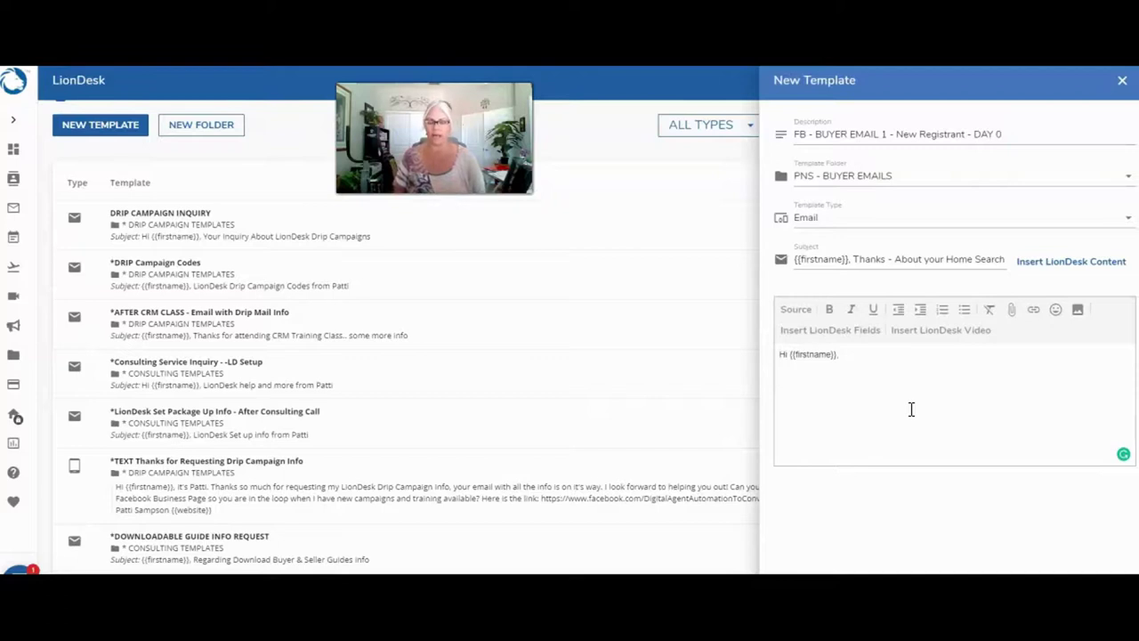
key(Return)
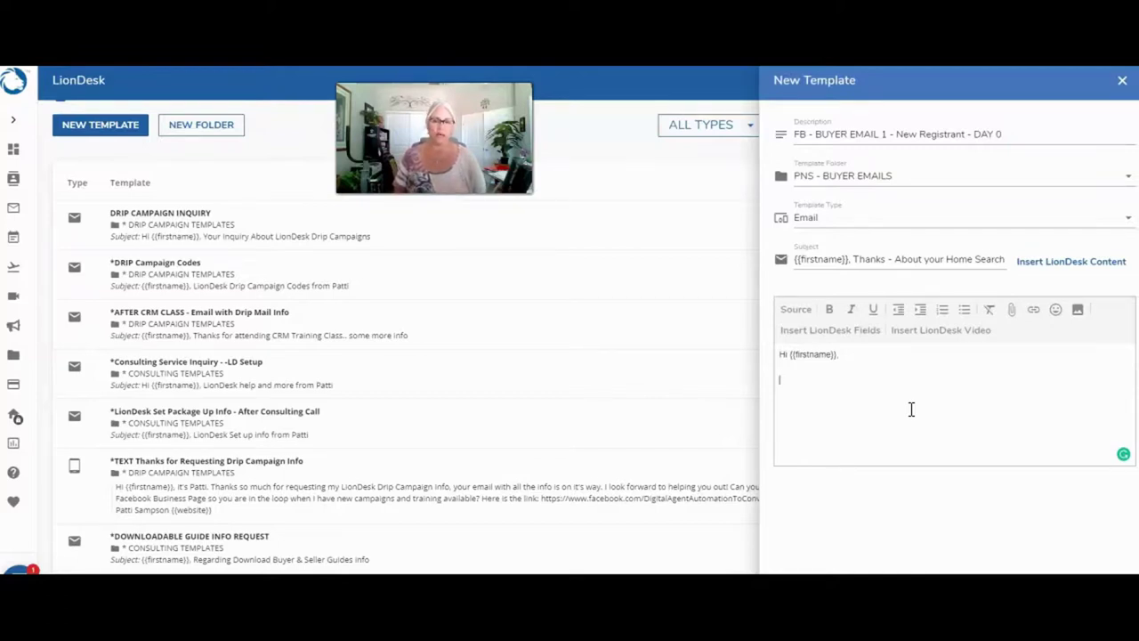
text(Thanks)
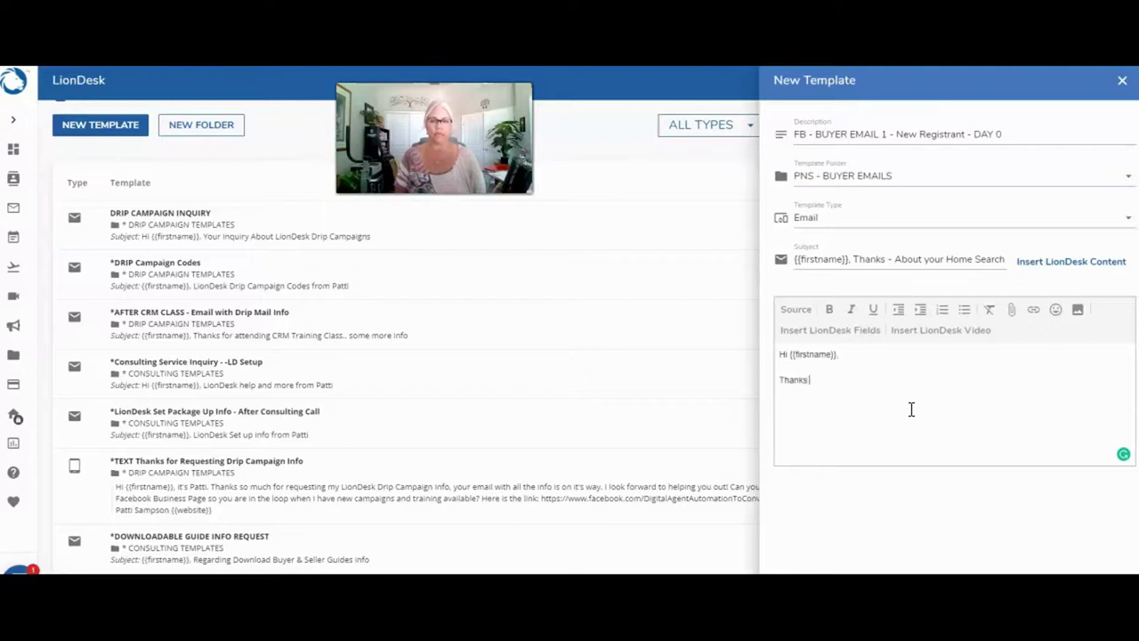
text( for requestin)
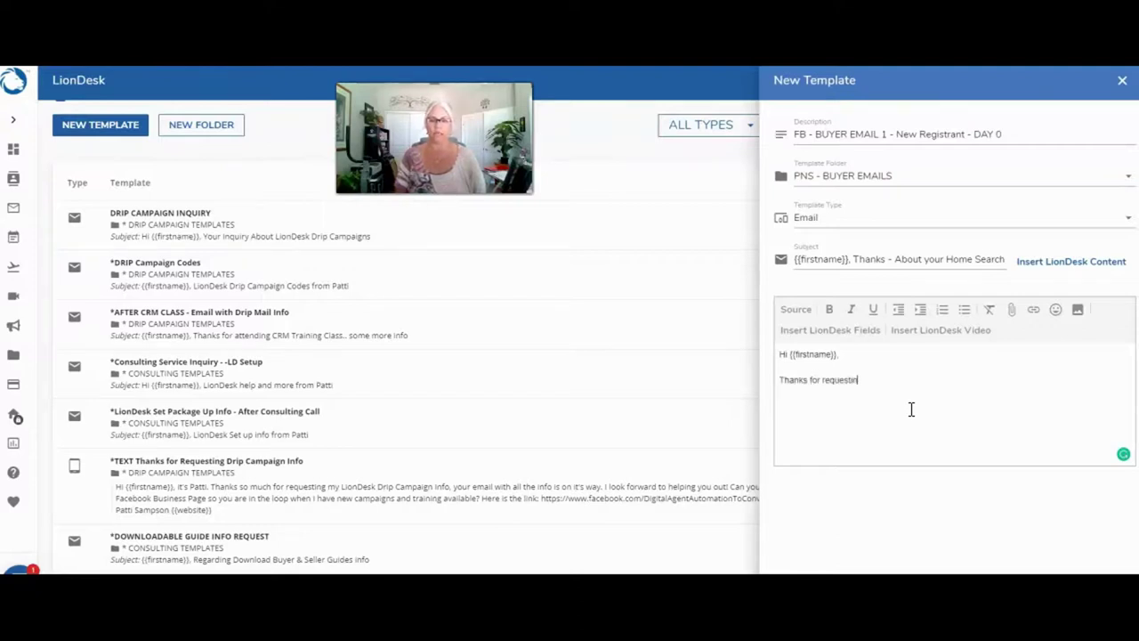
text(g home listing informat)
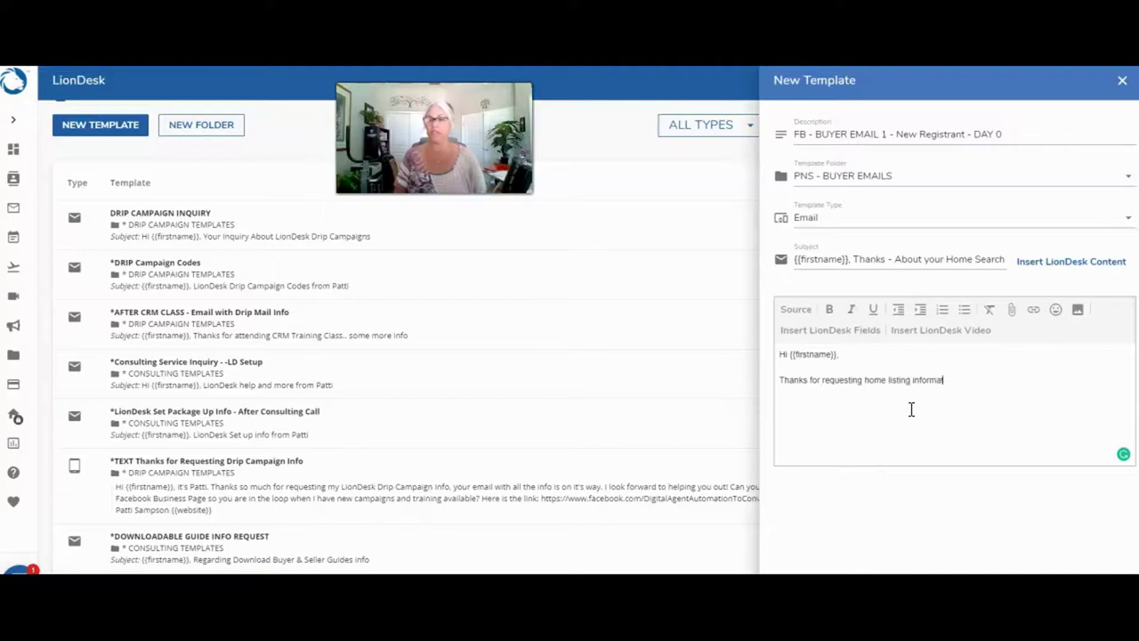
text(ion from me )
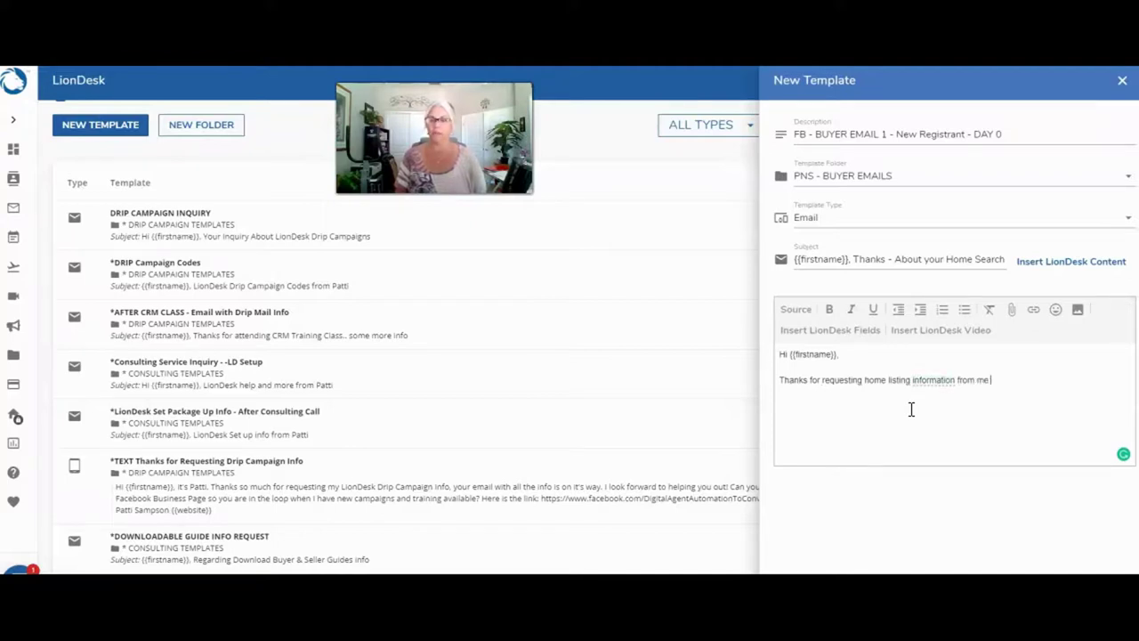
text(for Scottsdale homes)
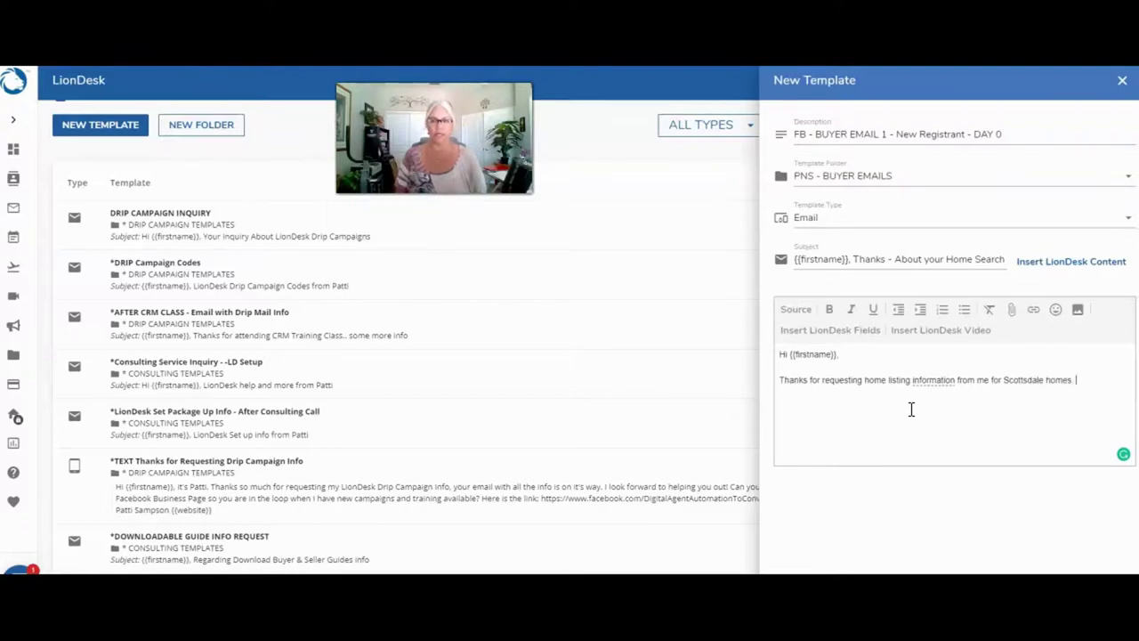
key(BackSpace)
Step: End that sentence with a period and add "Below is a link to access the beautiful list of homes."
text(. Below is a link to ccess)
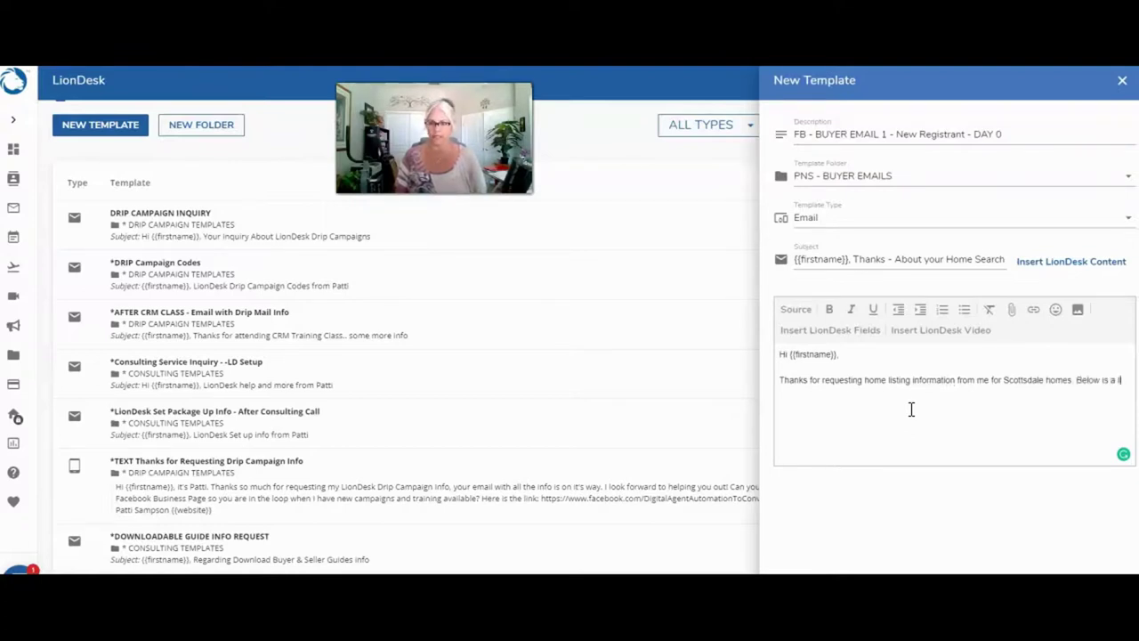
key(BackSpace)
key(BackSpace)
key(BackSpace)
key(BackSpace)
key(BackSpace)
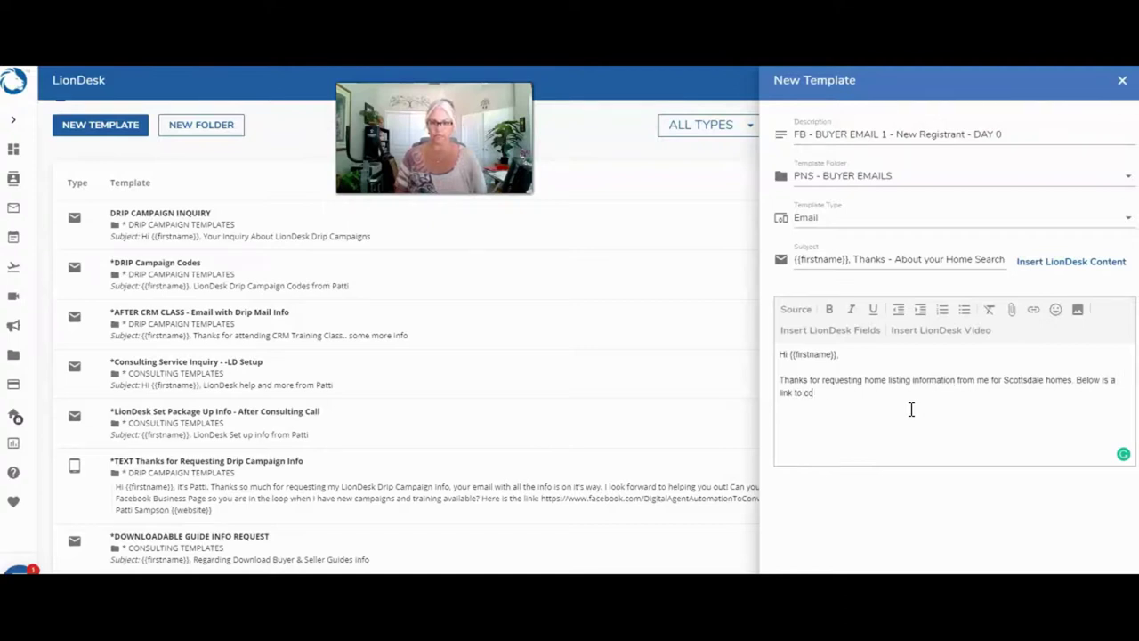
text(access the)
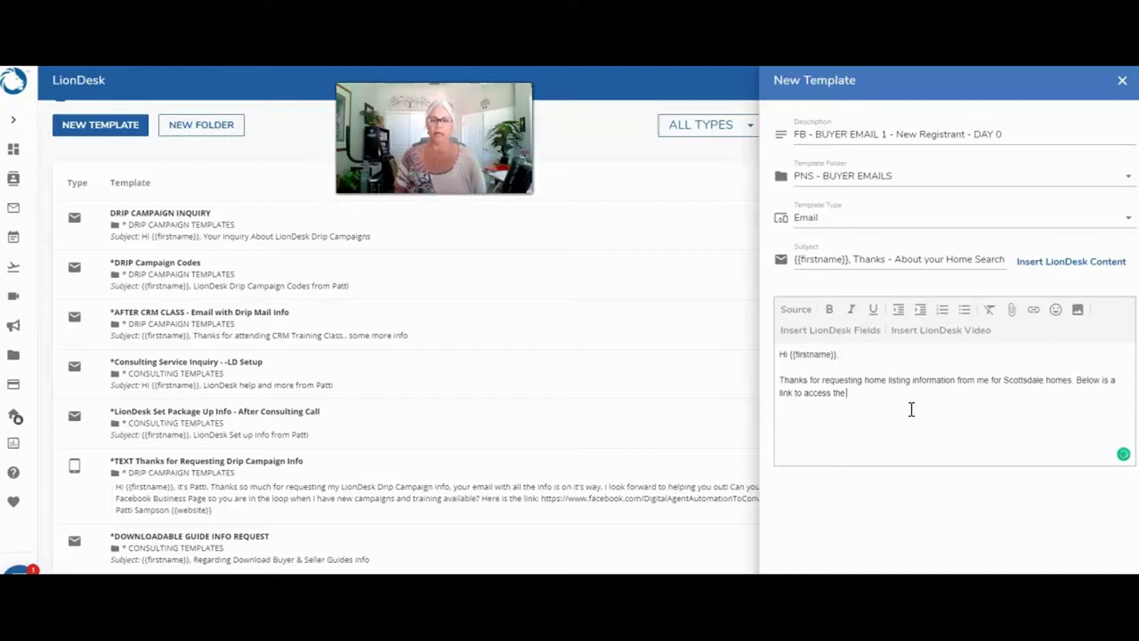
text( beautiful list of homes.)
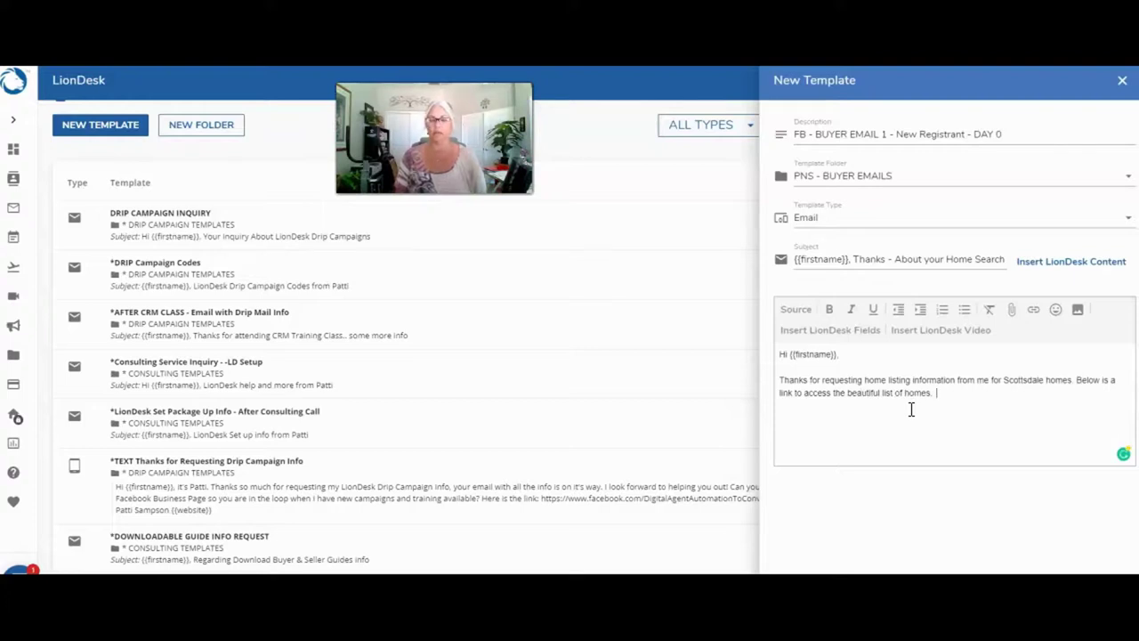
Step: Add the sentence "If these homes don't fit your needs, please be sure to let me know, and I can fine turn your search."
text(  If these homes)
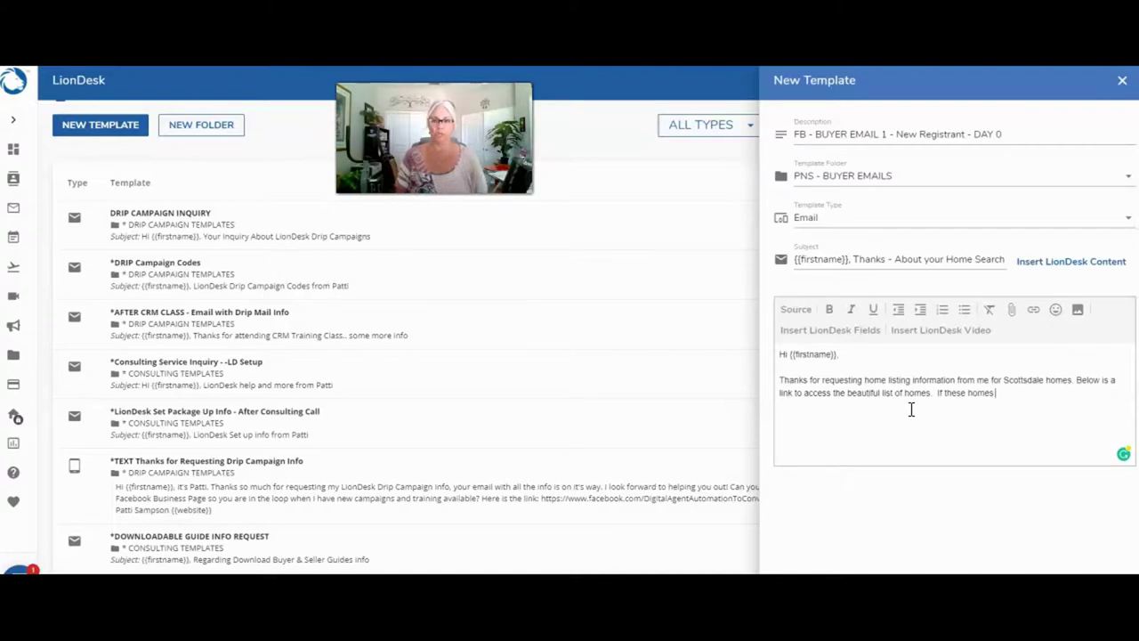
text( don't fit your n)
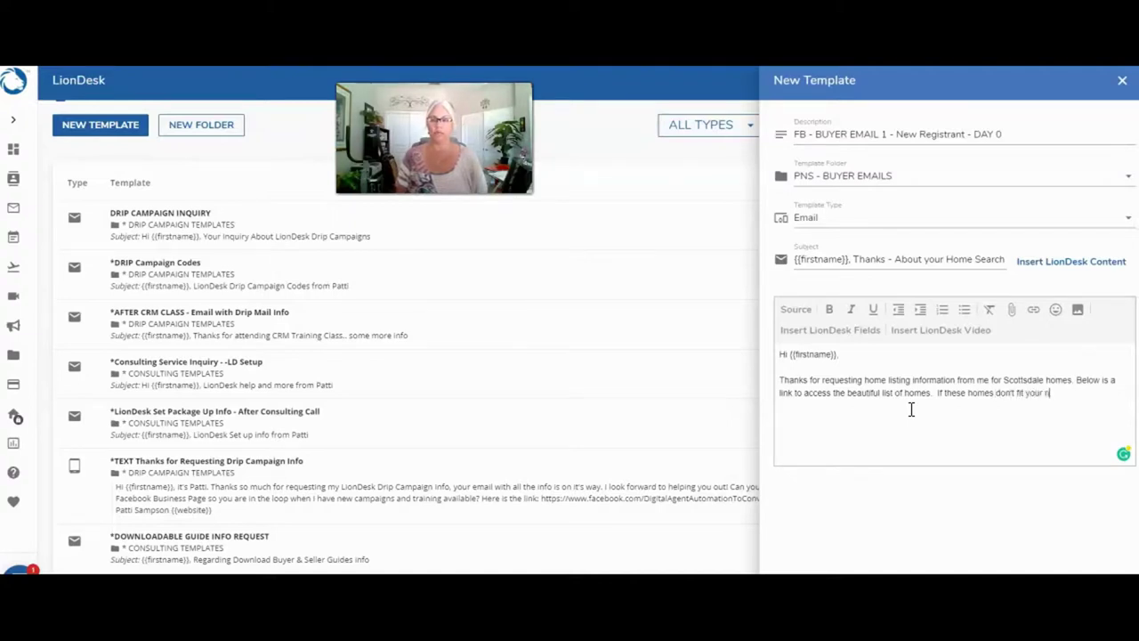
text(eeds, please b)
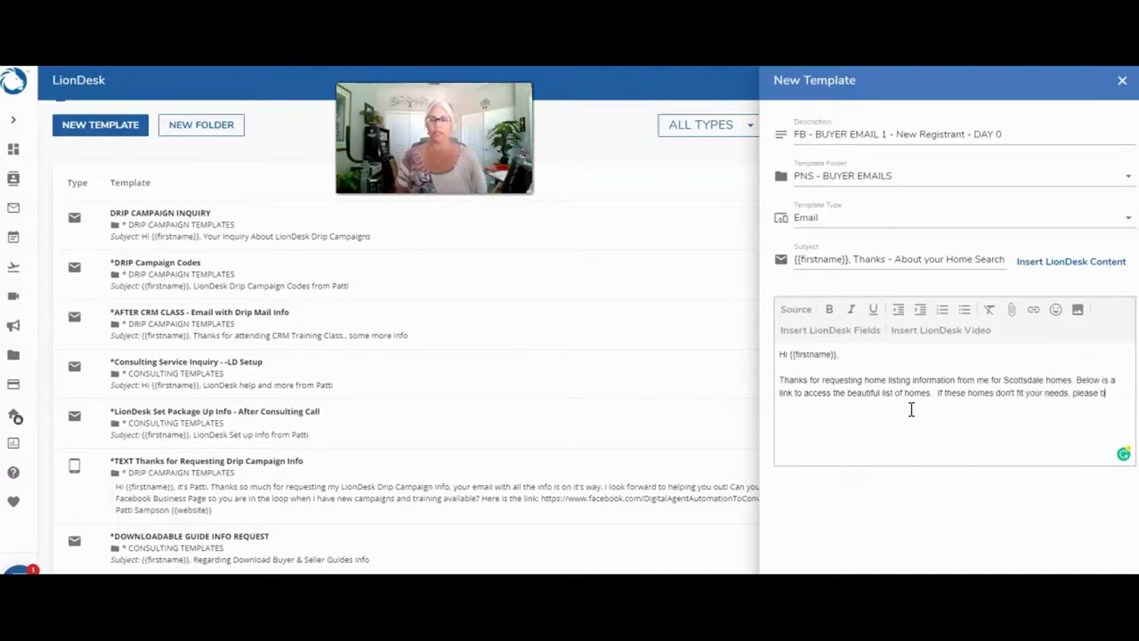
text(e sure to le tme know)
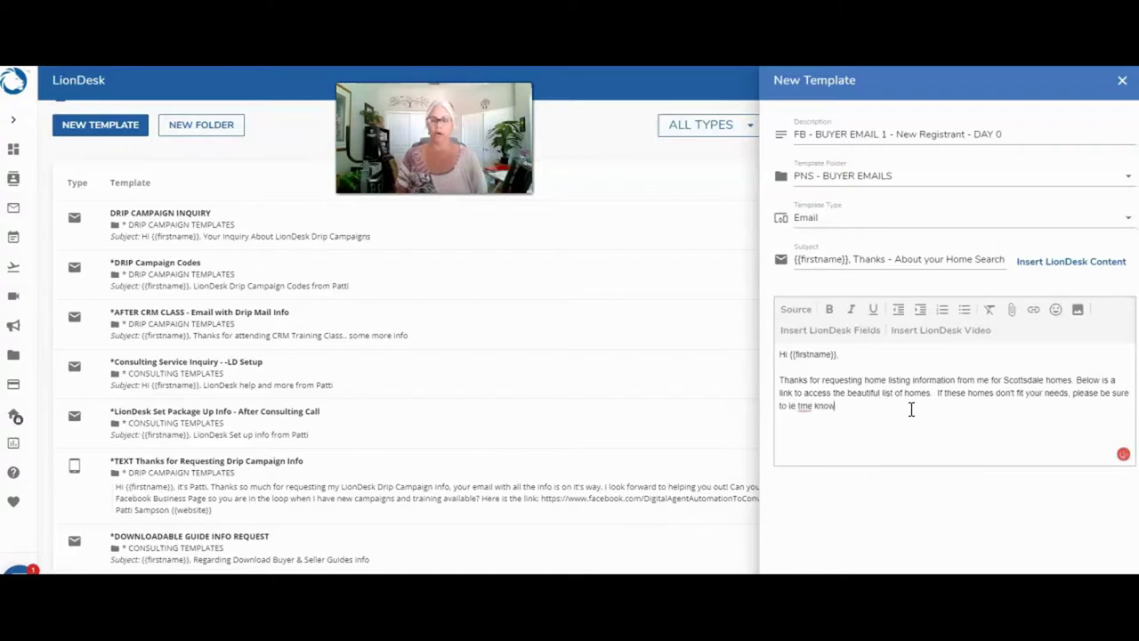
key(BackSpace)
key(BackSpace)
key(BackSpace)
key(BackSpace)
key(BackSpace)
key(BackSpace)
key(BackSpace)
key(BackSpace)
key(BackSpace)
key(BackSpace)
key(BackSpace)
key(BackSpace)
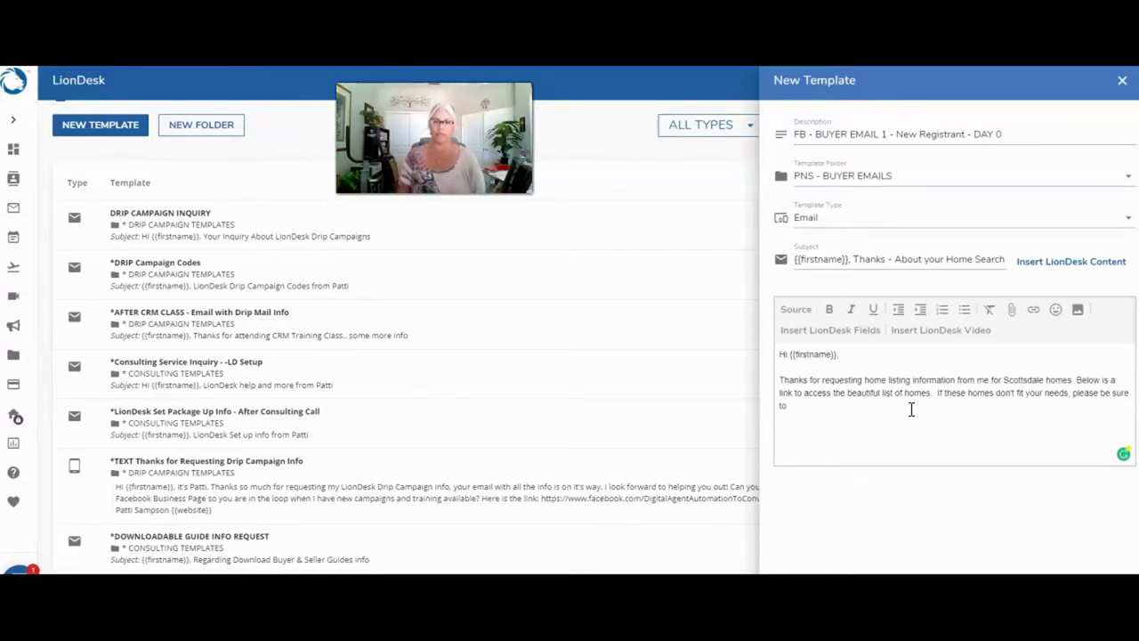
text(let me know.)
key(BackSpace)
key(BackSpace)
text(, and I can f)
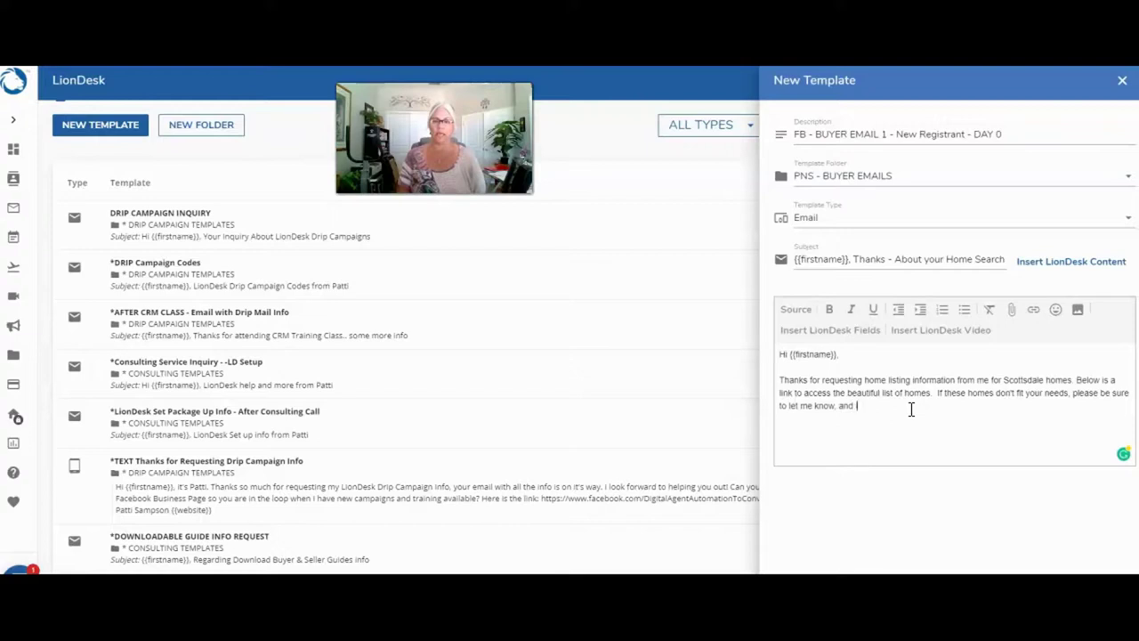
text(tum you r sea)
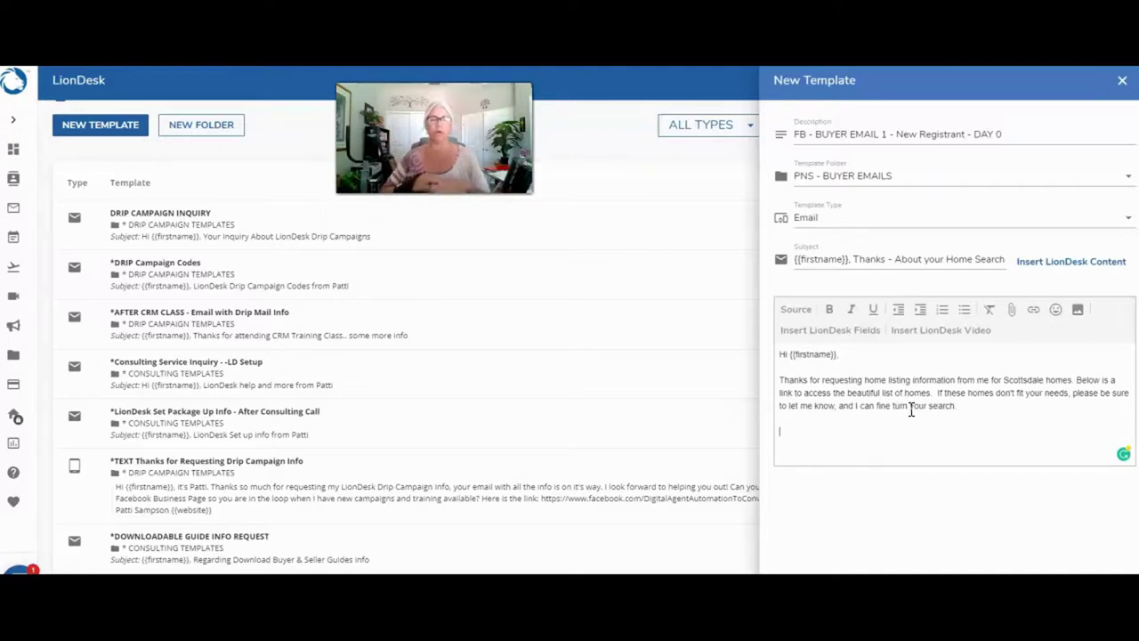
text(rch.)
key(Return)
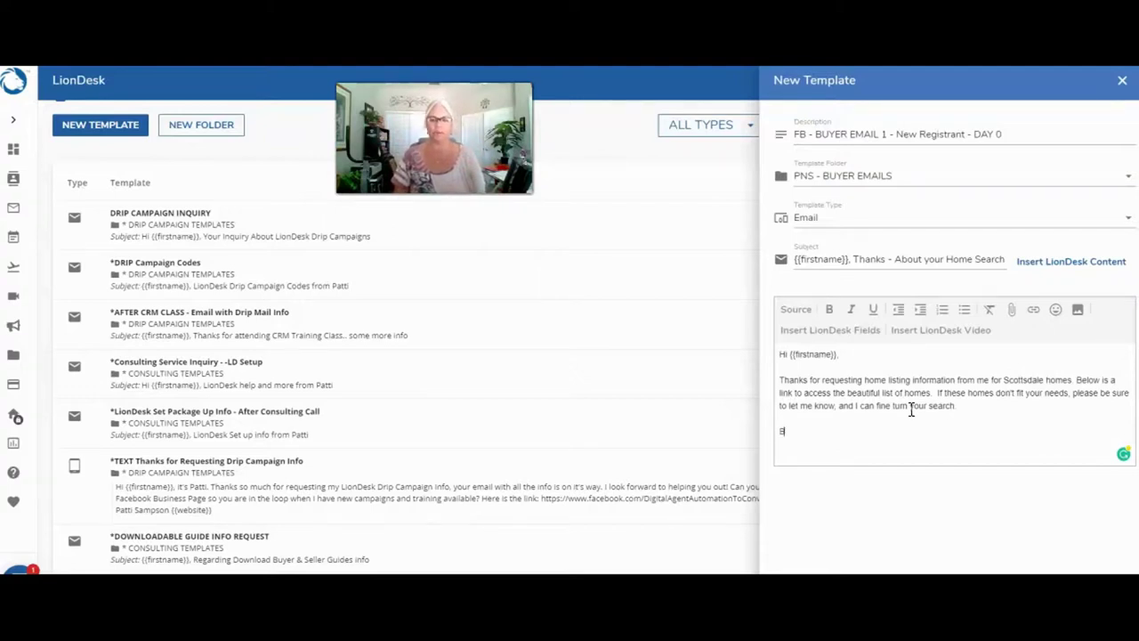
Step: Start a new paragraph with "Before you click the link, can you take a quick moment and let me know... are you"
text(efore you click)
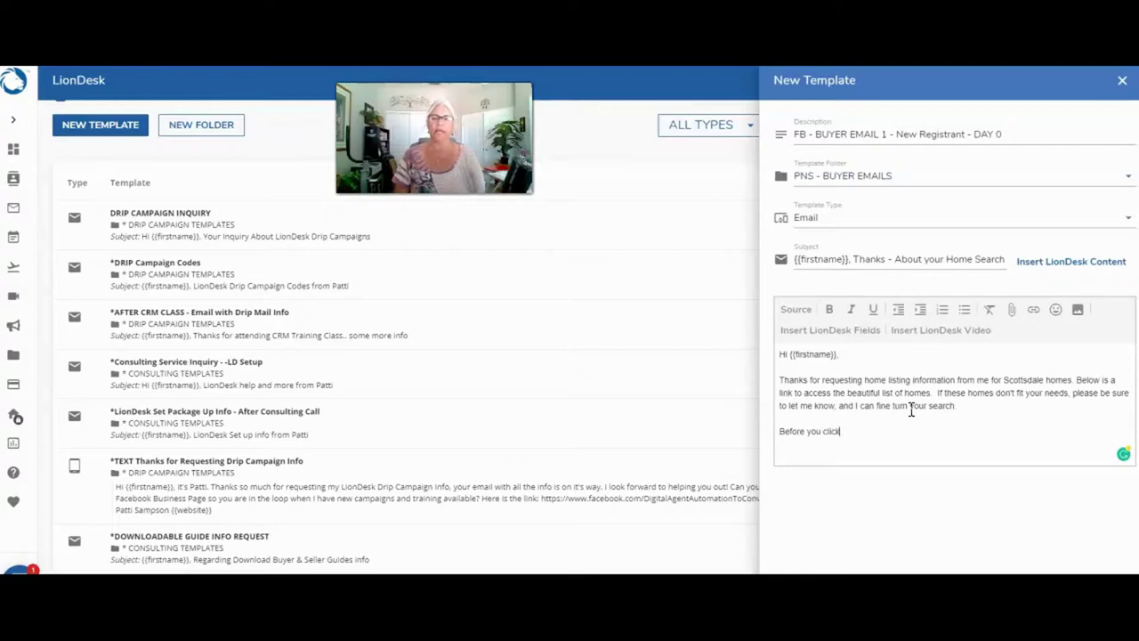
text( the)
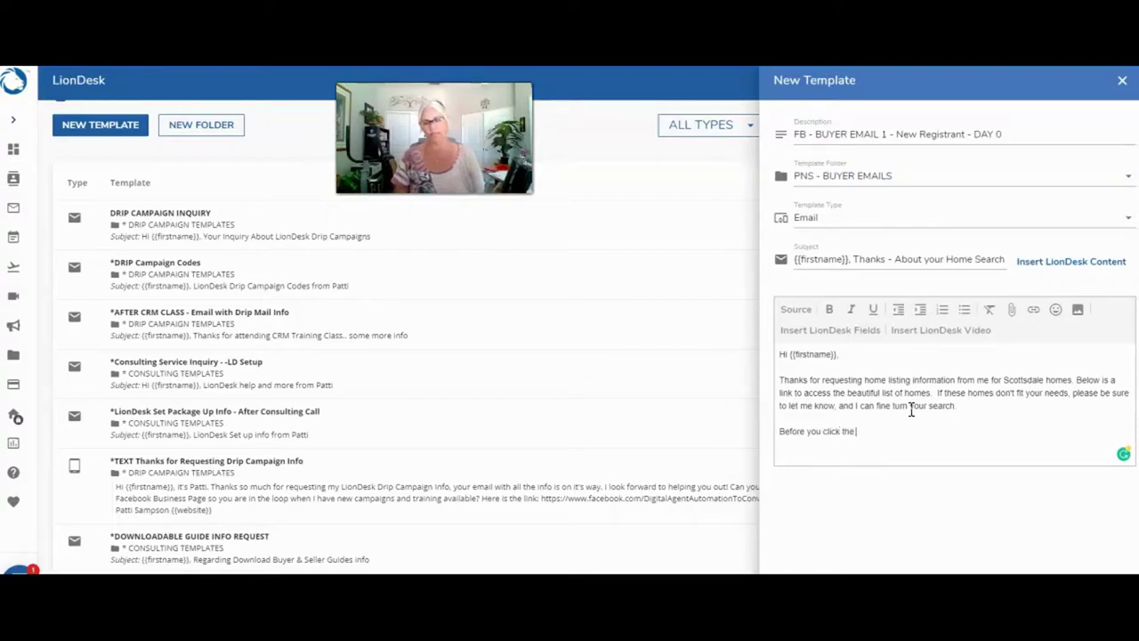
text( link, can you ta)
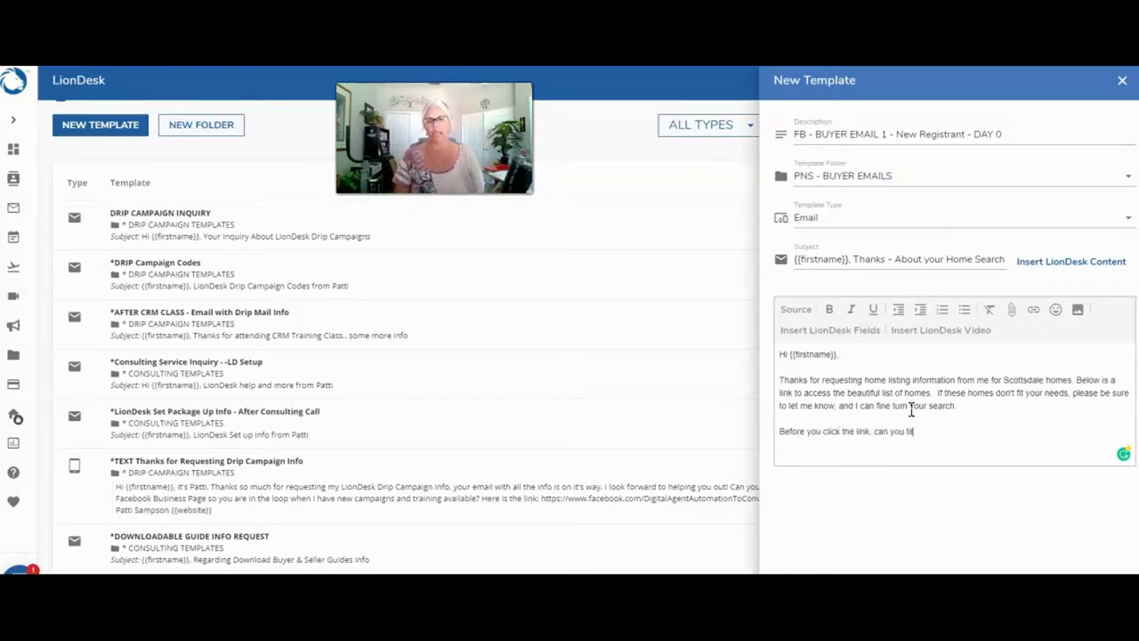
text(ke a quick mom)
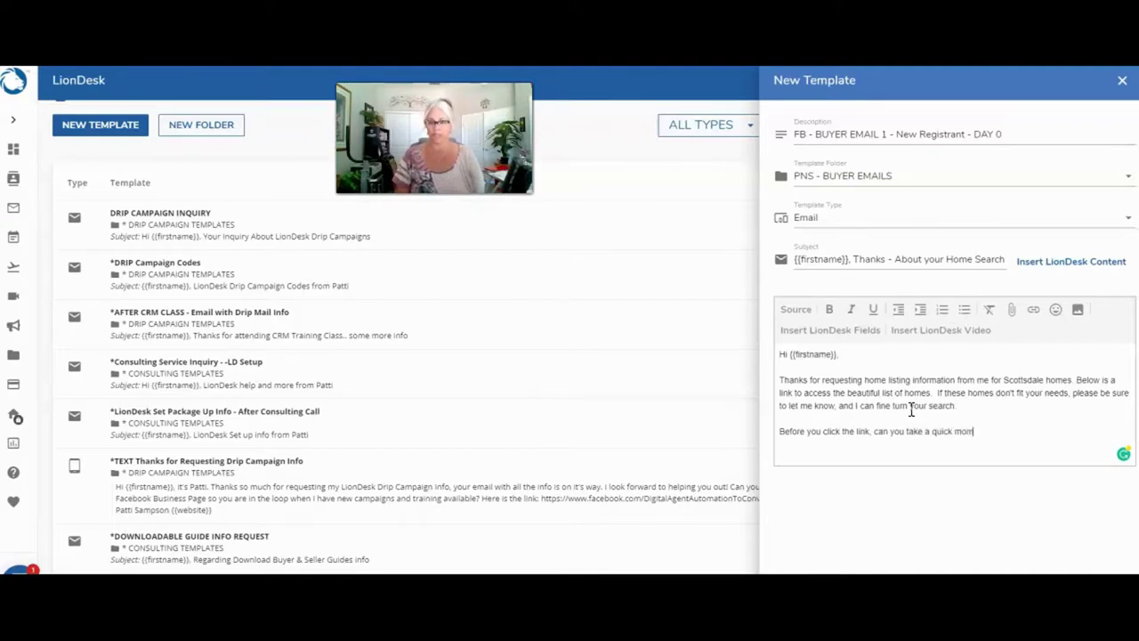
text(ent and)
key(BackSpace)
text(let)
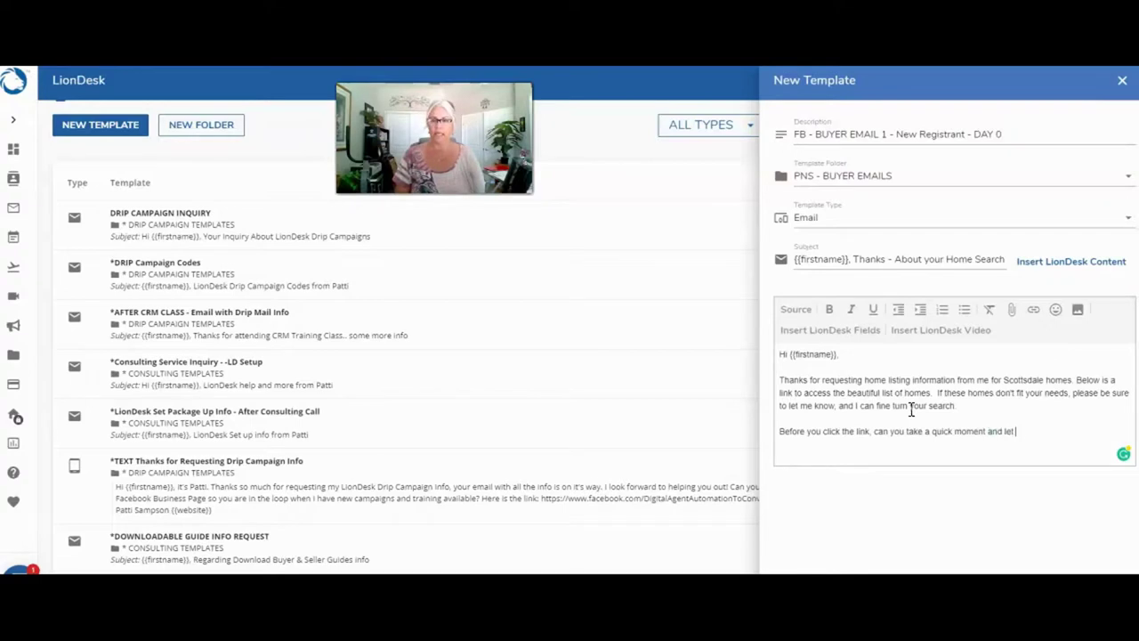
text( me know, are you)
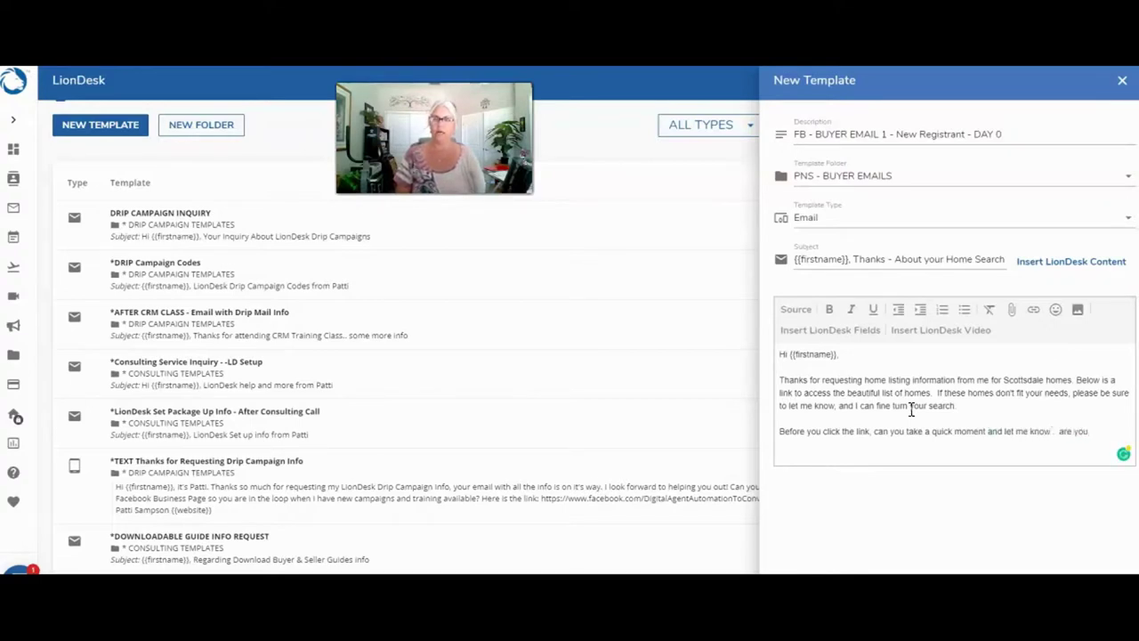
Step: Finish the question with "planning to purchase soon or are you just browsing?" and start a new paragraph
text( planning to pur)
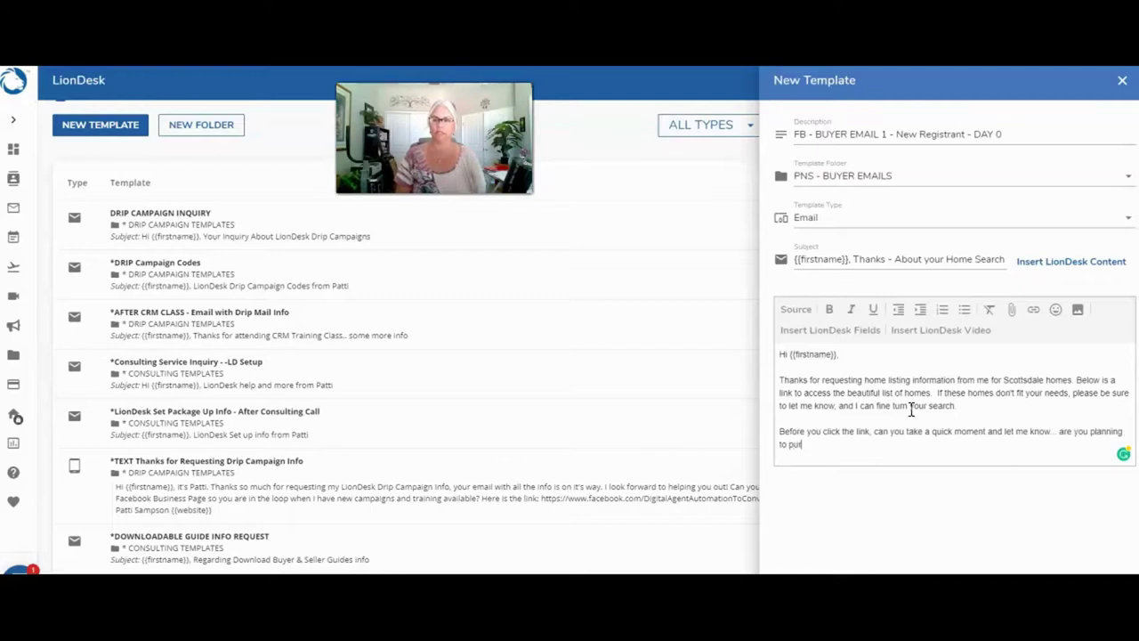
text(chase so)
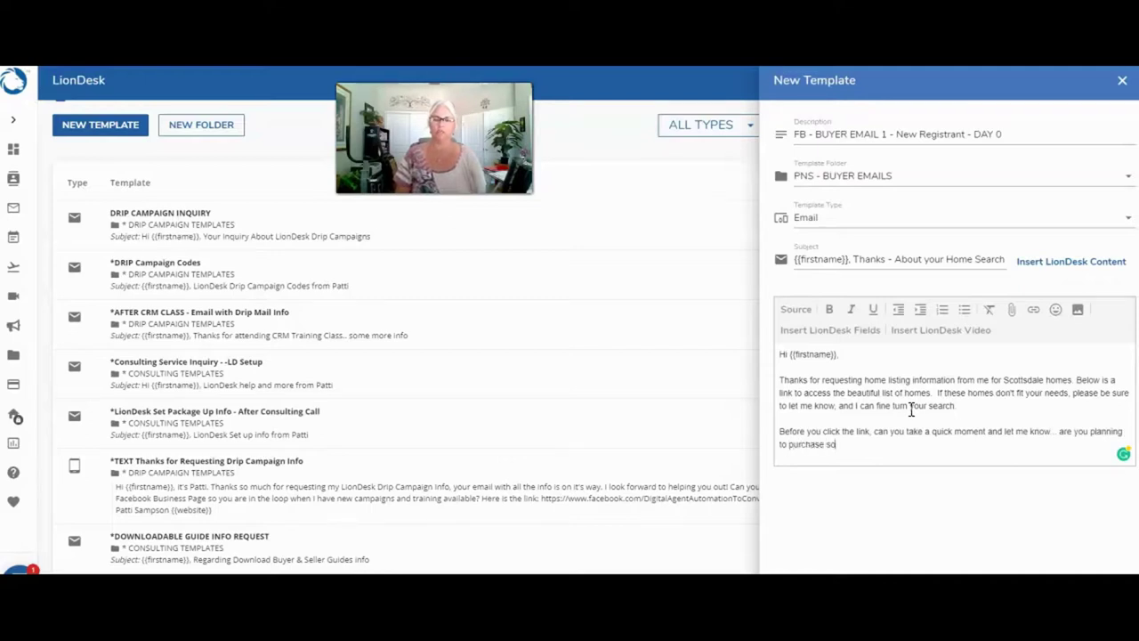
text(on or are you just browsing)
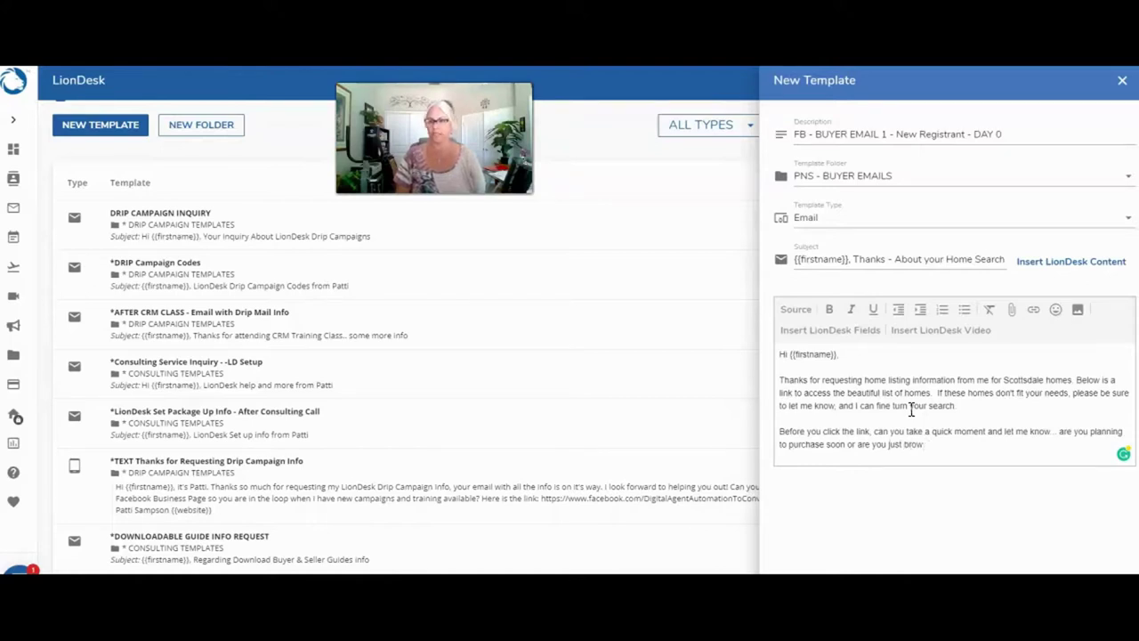
text(?)
key(Return)
key(Return)
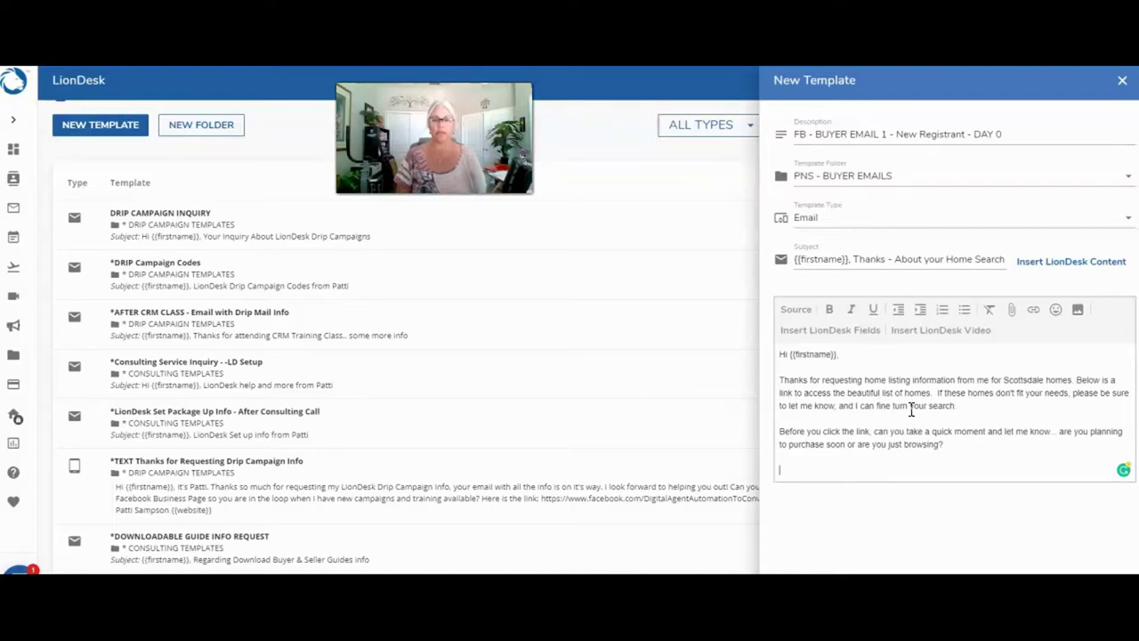
text(NEW SCOTTSDA)
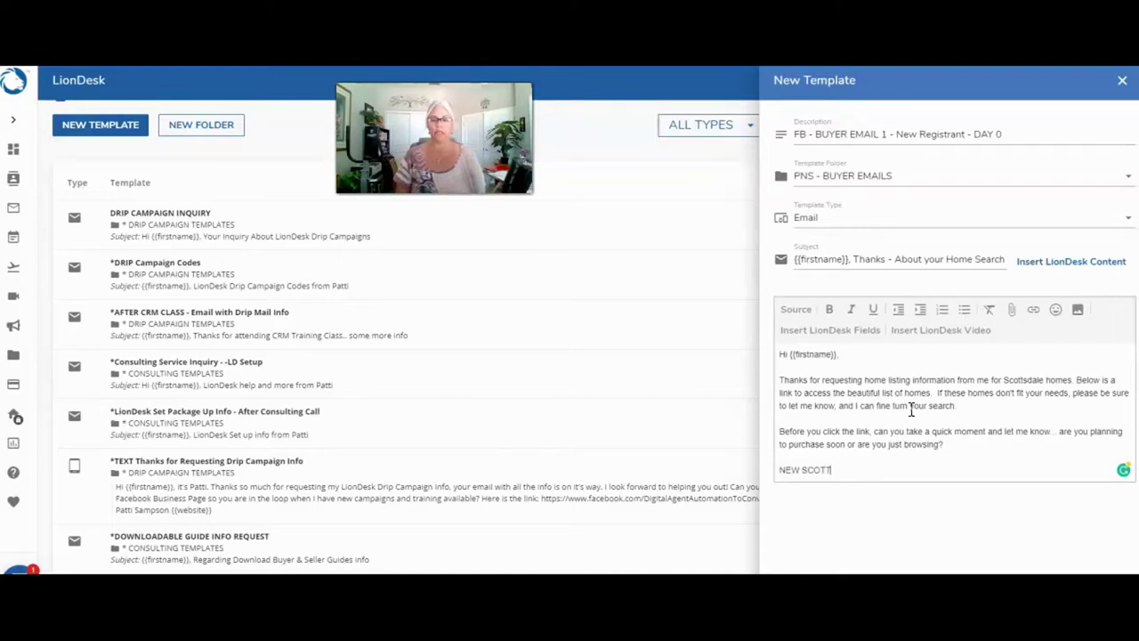
key(BackSpace)
key(BackSpace)
key(BackSpace)
key(BackSpace)
key(BackSpace)
key(BackSpace)
key(BackSpace)
key(BackSpace)
key(BackSpace)
key(BackSpace)
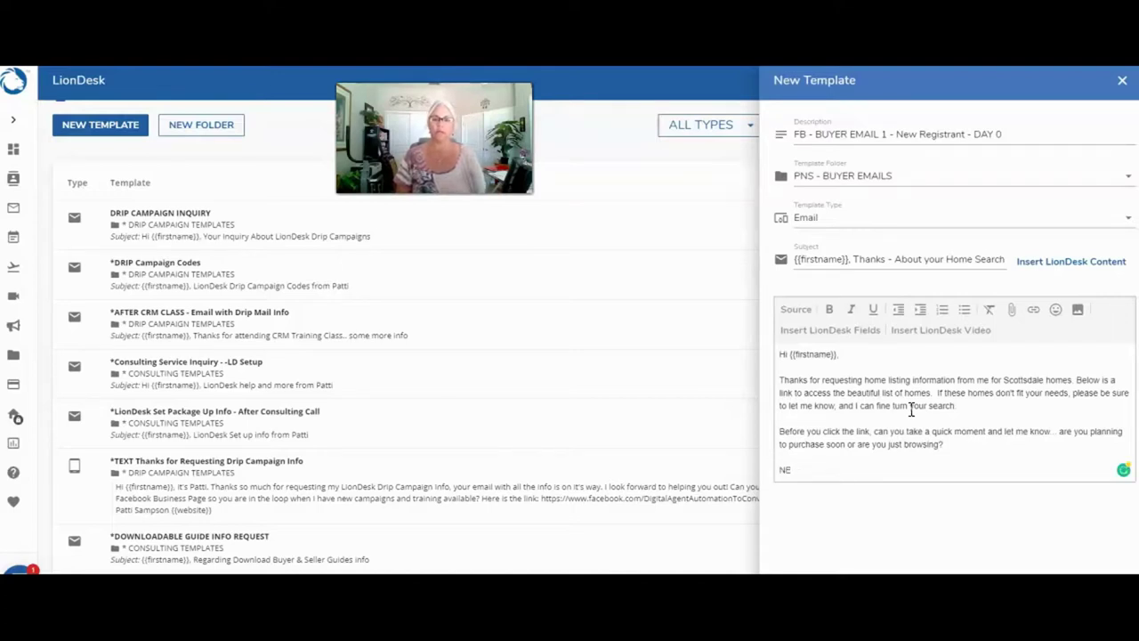
Step: Write the line "SCOTTSDALE HOMES FOR SALE TODAY" below the question in the email body
text(SCOTTSDALE HOMES FOR )
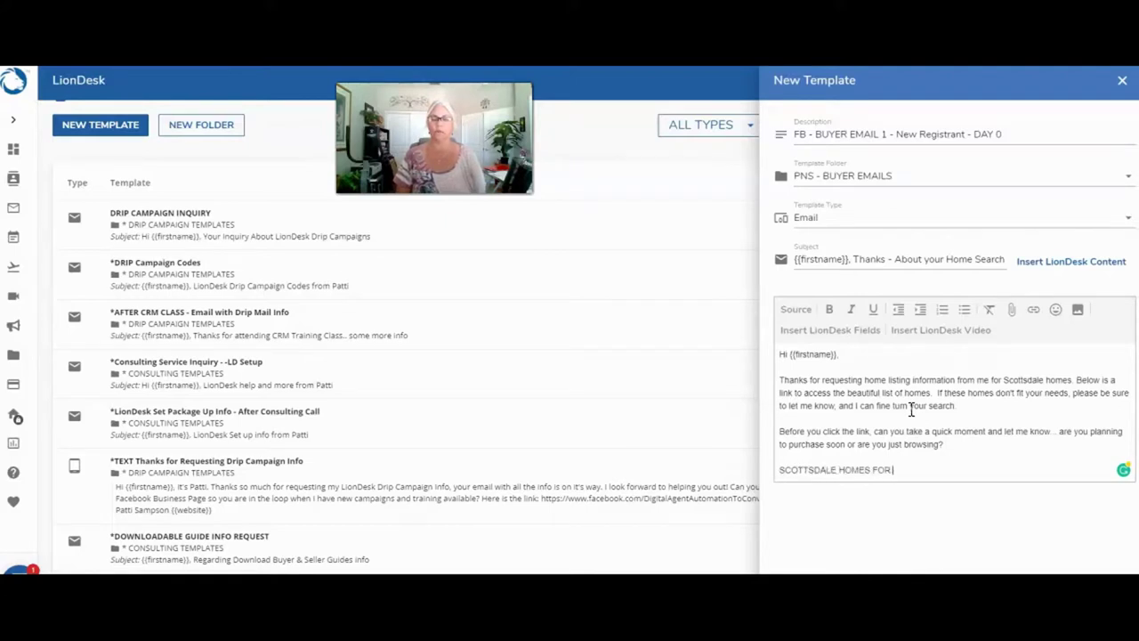
text(SALE TODAY)
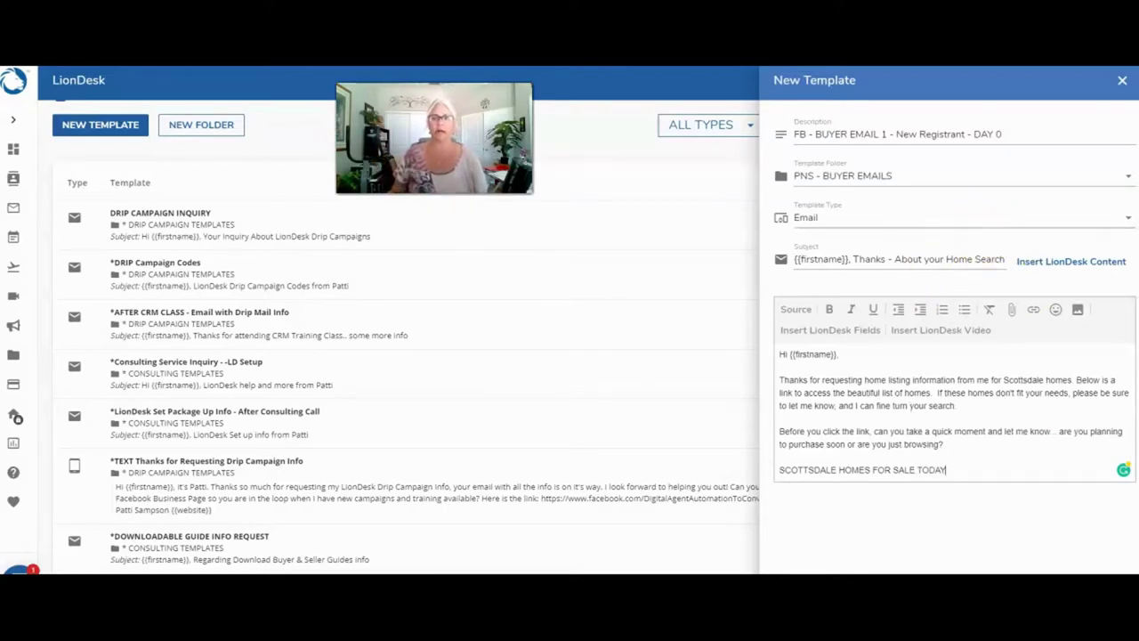
Step: Open searchazhomesforsale.com in a new browser tab and go to its Scottsdale community page
key(ctrl+t)
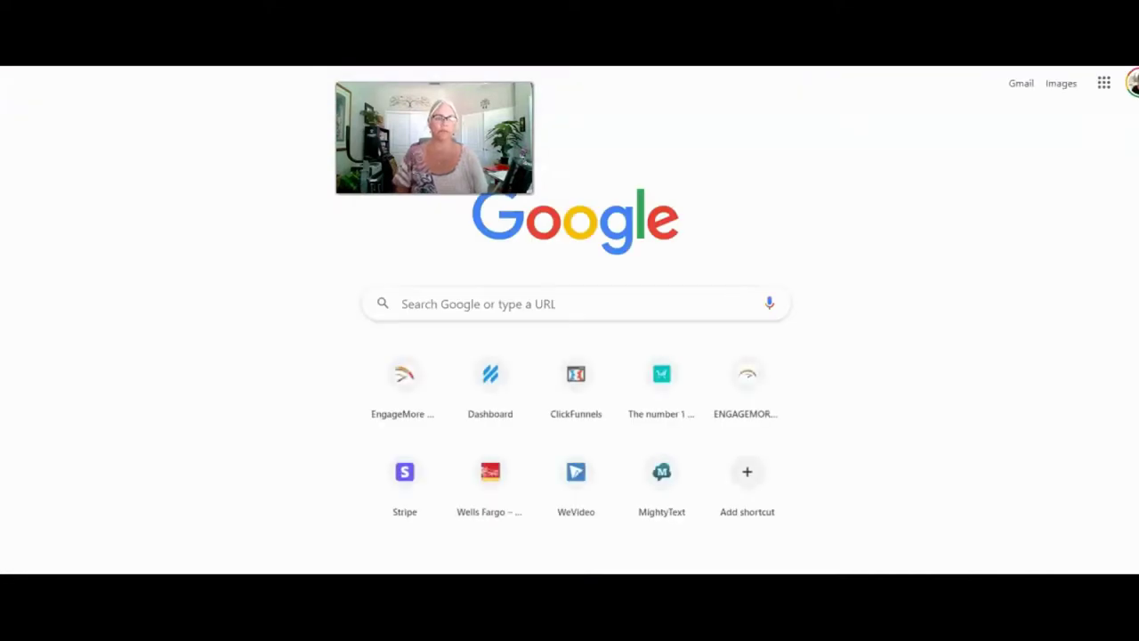
text(SEARchazhomesforsale.com)
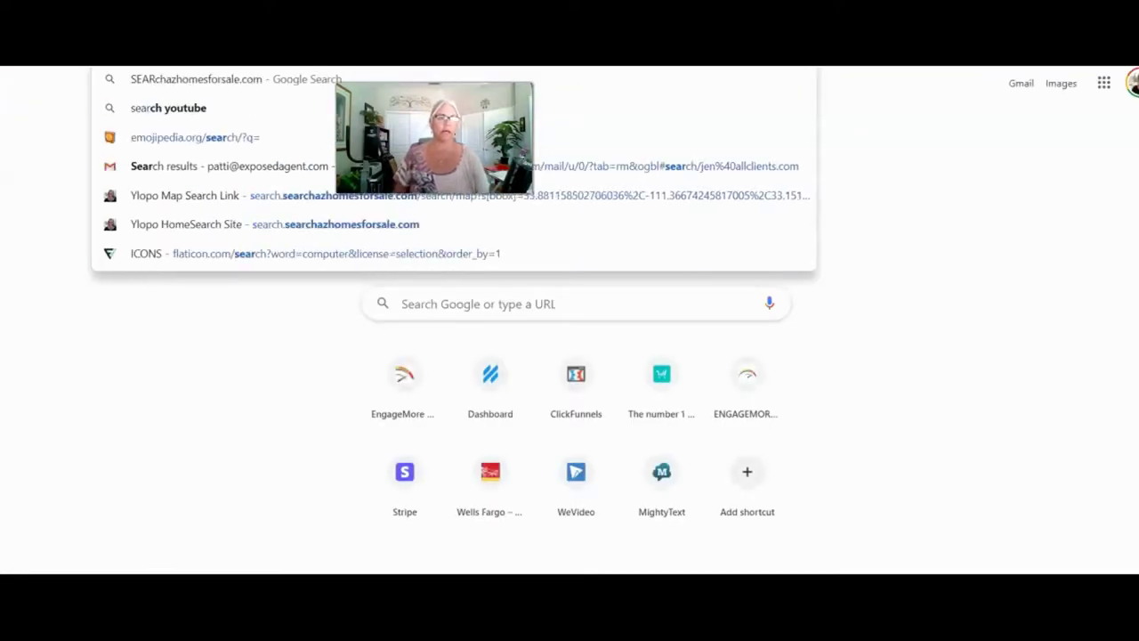
key(Return)
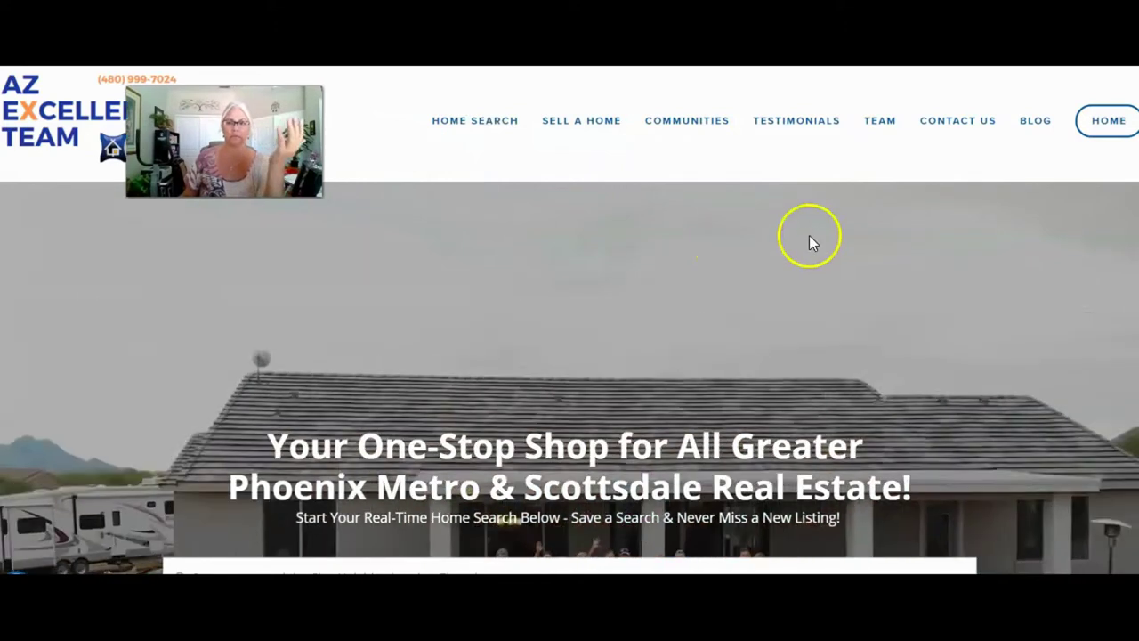
mouse_move(707, 127)
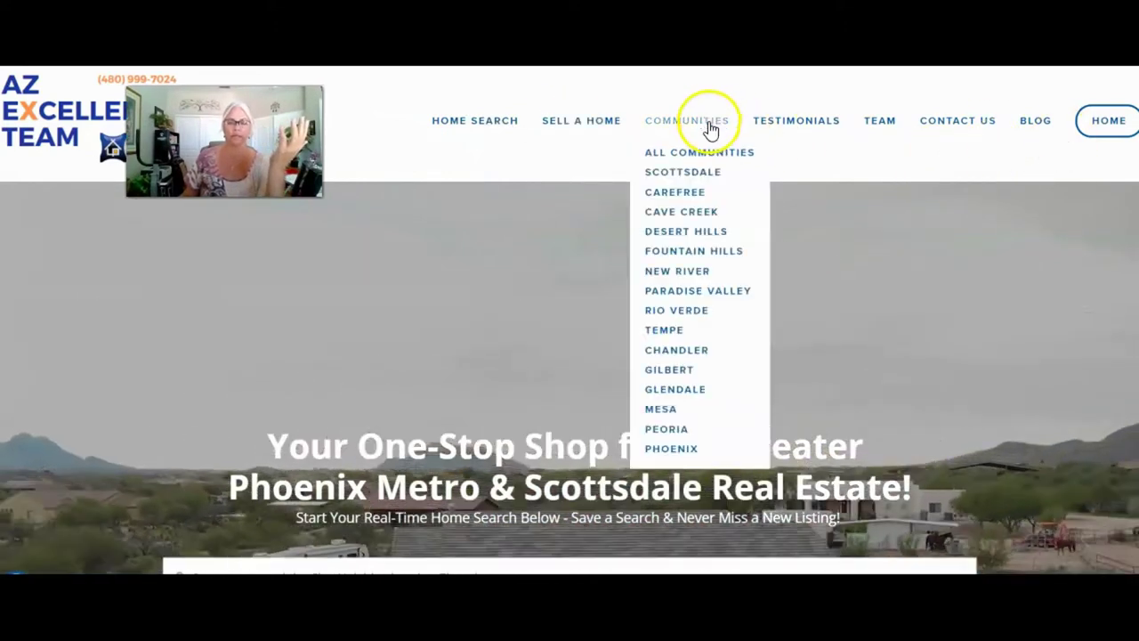
click(687, 176)
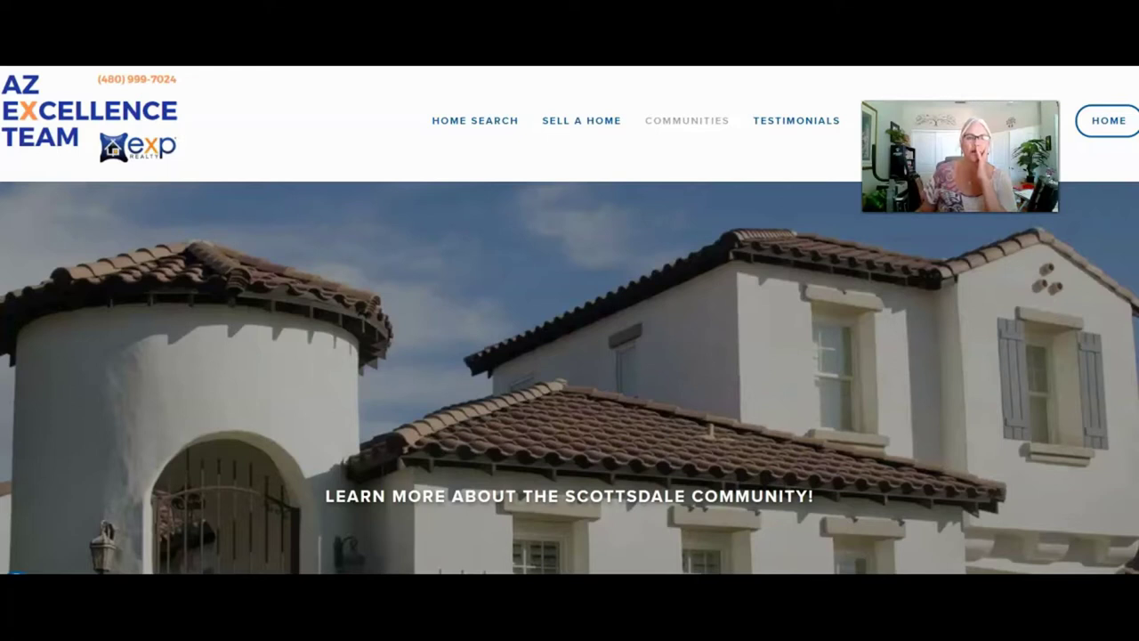
Step: Look through the Scottsdale market trends and home listings, and copy the page's web address
scroll(611, 300, down, 15)
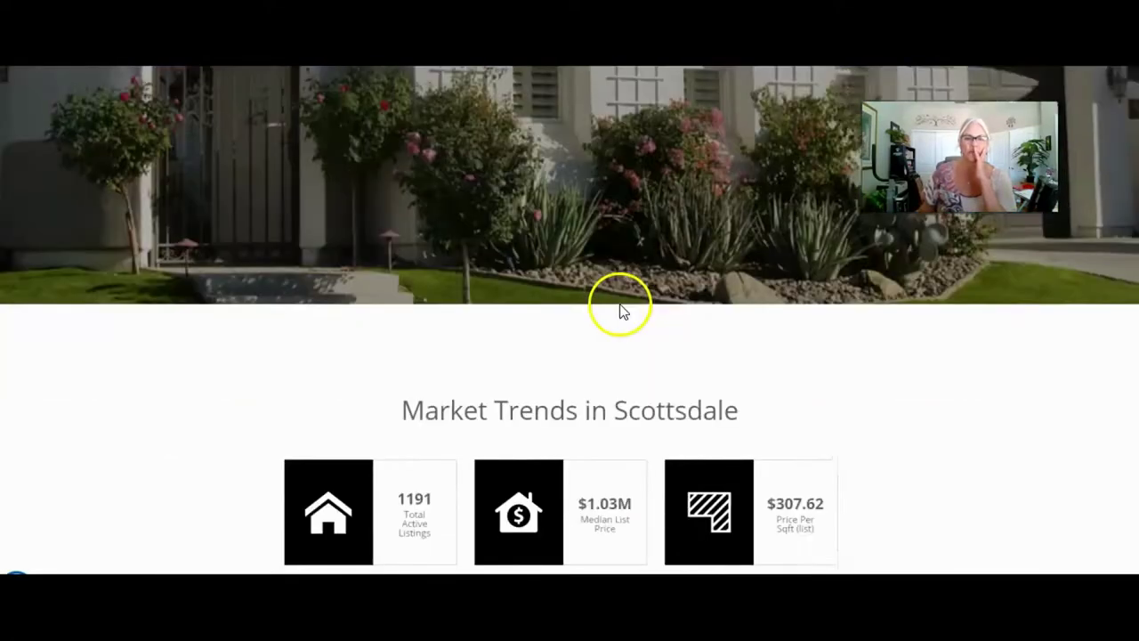
scroll(762, 345, down, 8)
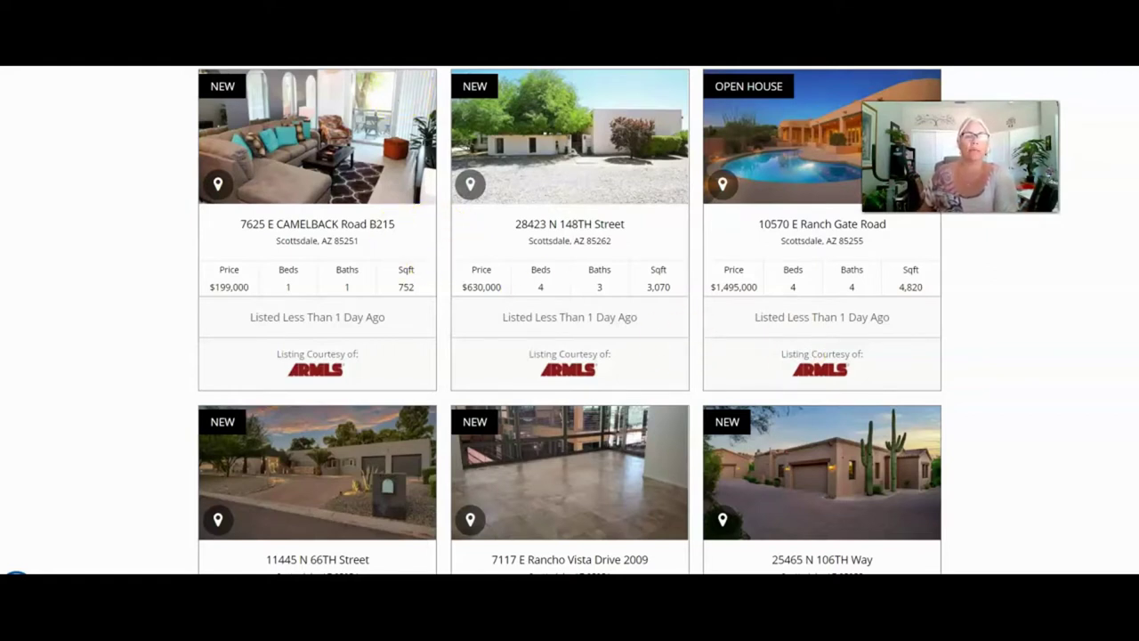
right_click(368, 71)
click(402, 109)
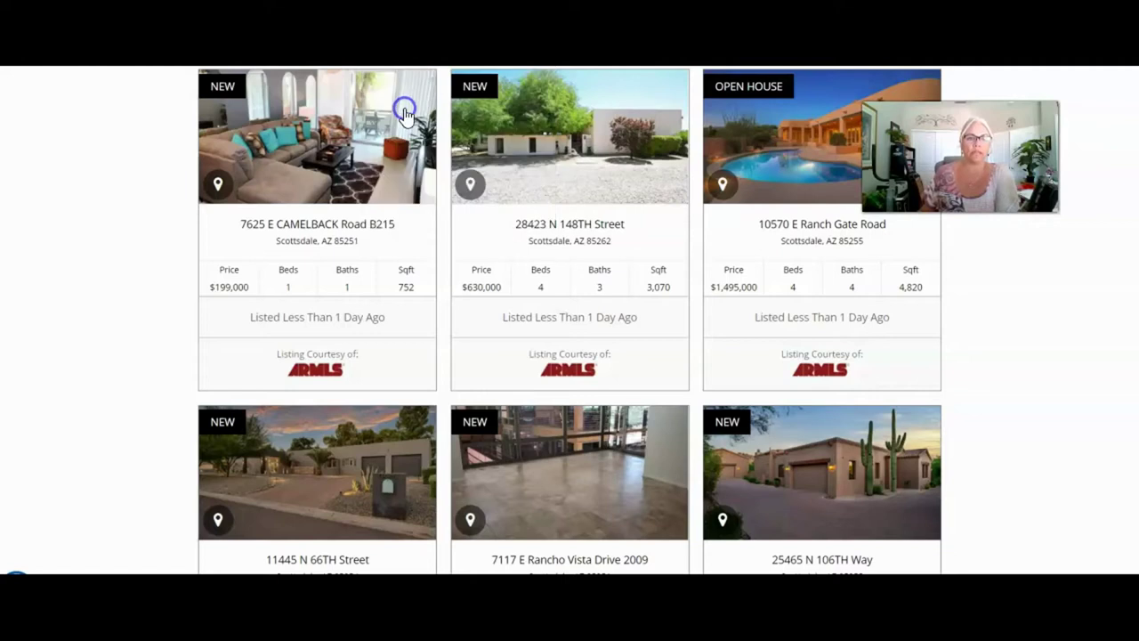
Step: Return to the LionDesk template and link the line "SCOTTSDALE HOMES FOR SALE TODAY" to the copied Scottsdale page address
key(ctrl+Tab)
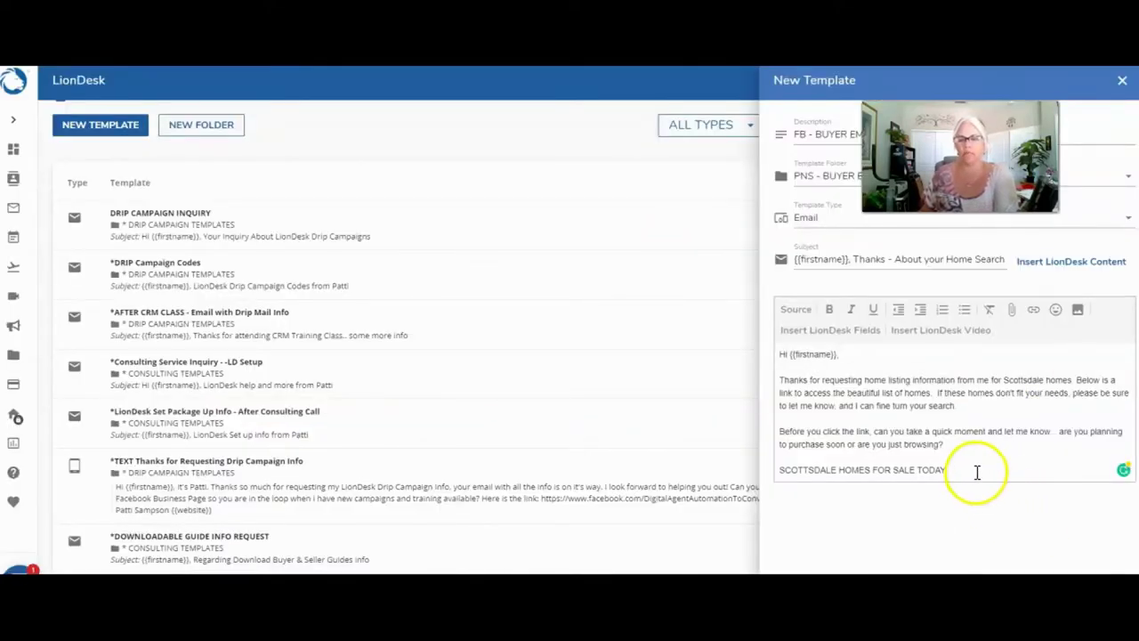
drag(947, 470, 781, 468)
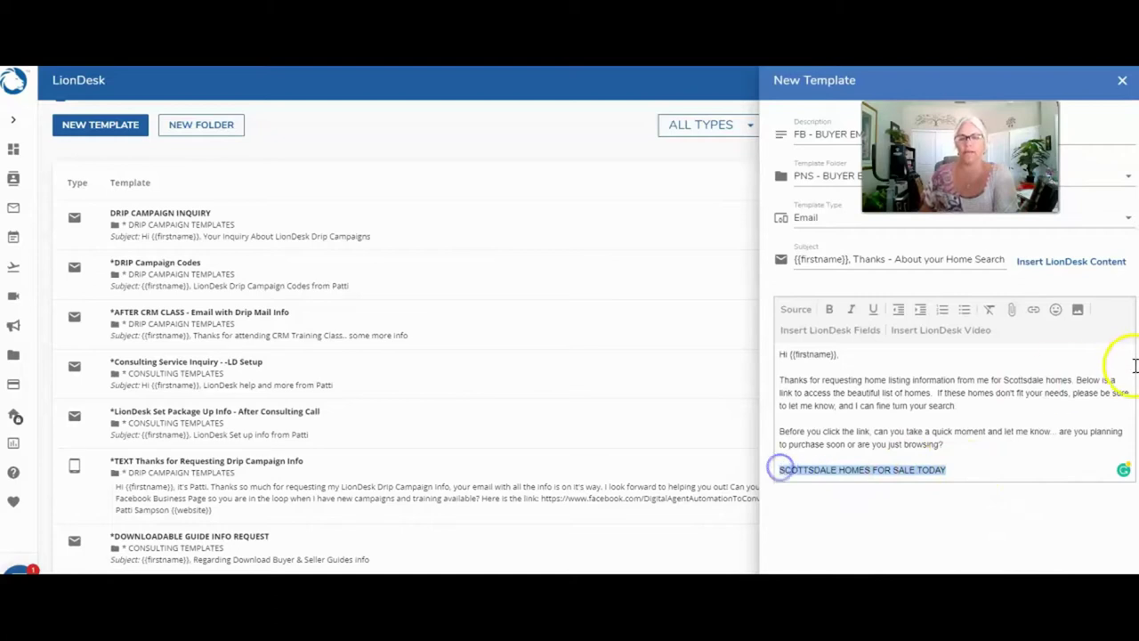
click(1032, 310)
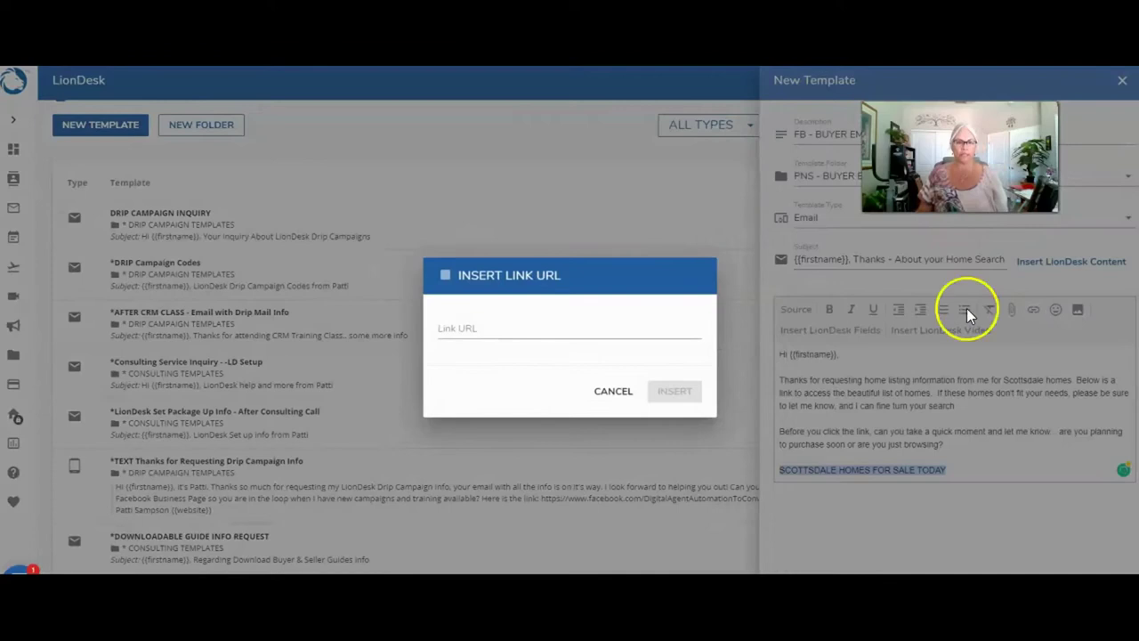
click(498, 322)
key(ctrl+v)
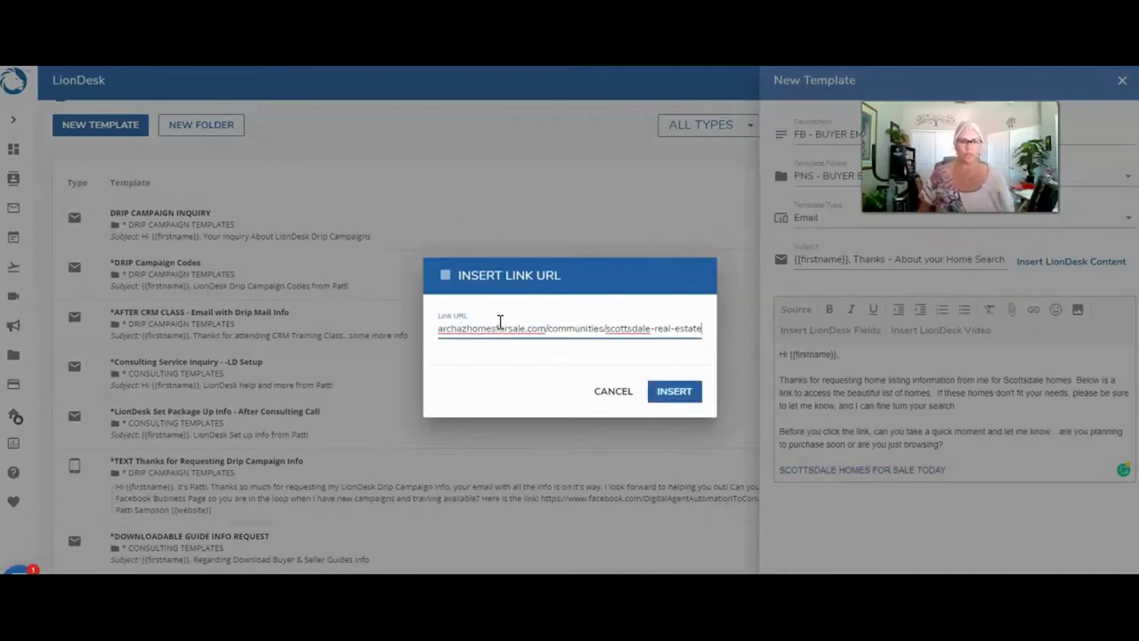
click(674, 391)
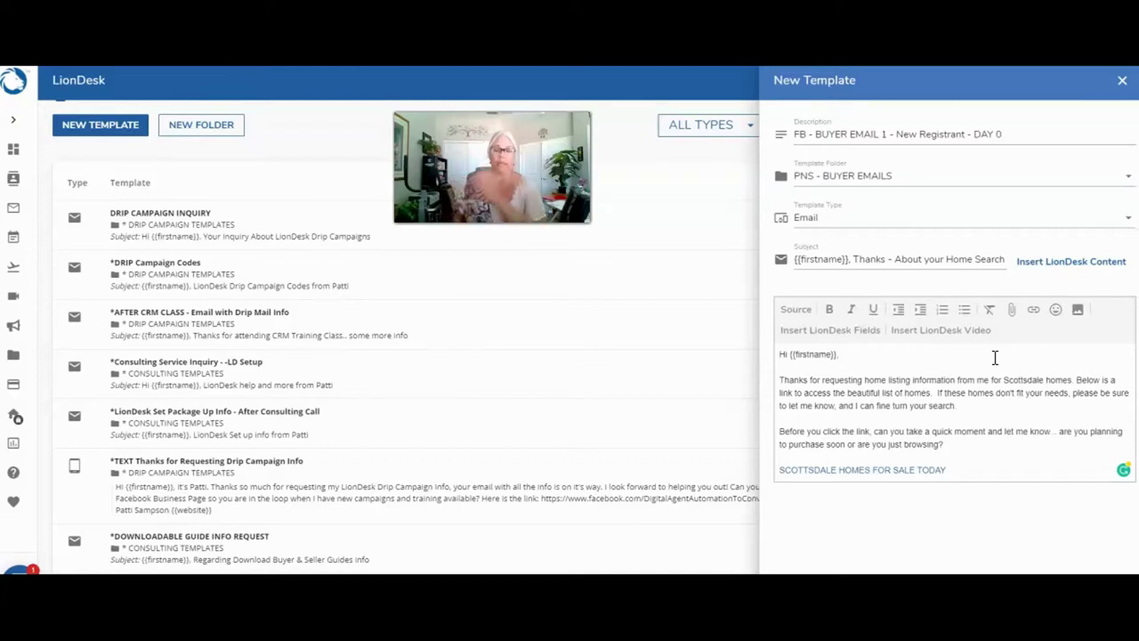
Step: Start a new paragraph below the linked "SCOTTSDALE HOMES FOR SALE TODAY" line in the email body
scroll(401, 356, down, 3)
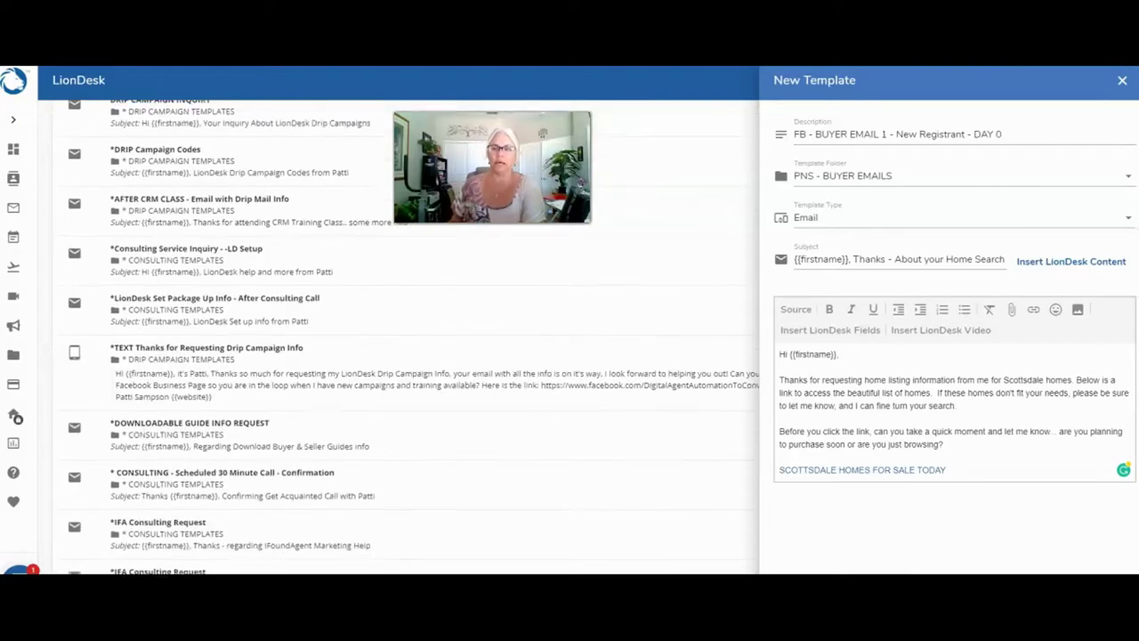
scroll(400, 356, up, 1)
click(936, 419)
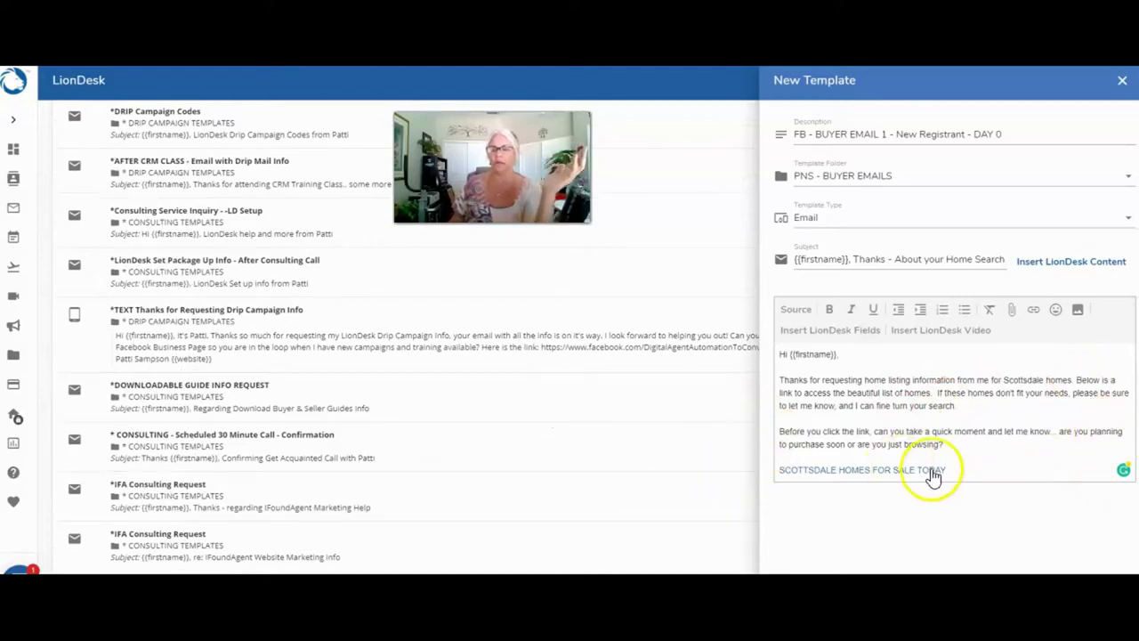
click(965, 469)
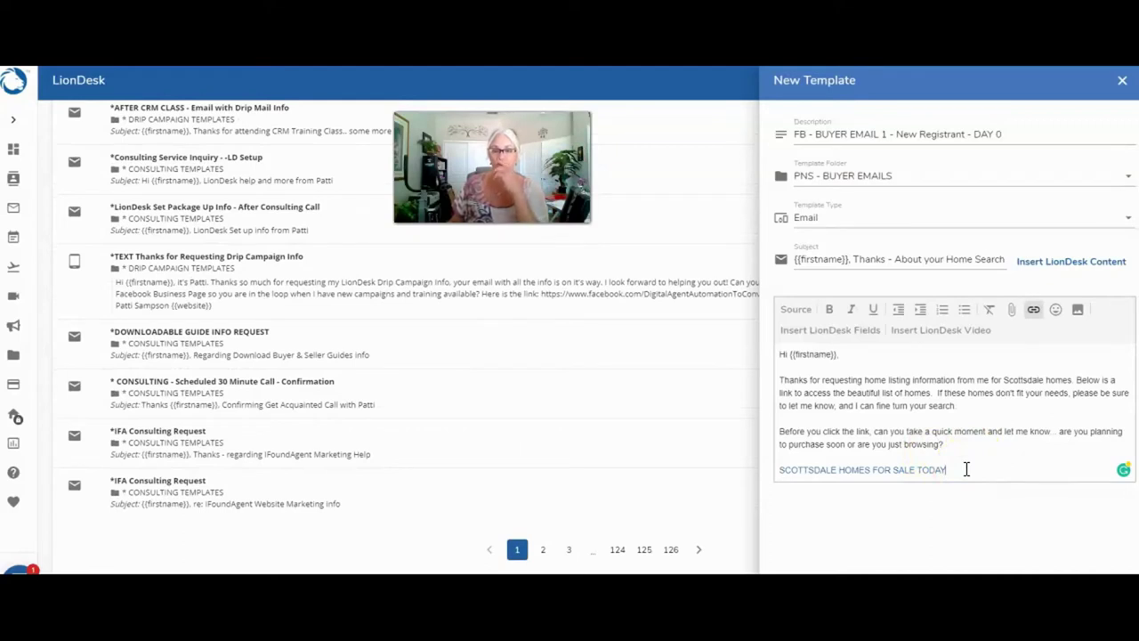
click(971, 466)
key(Return)
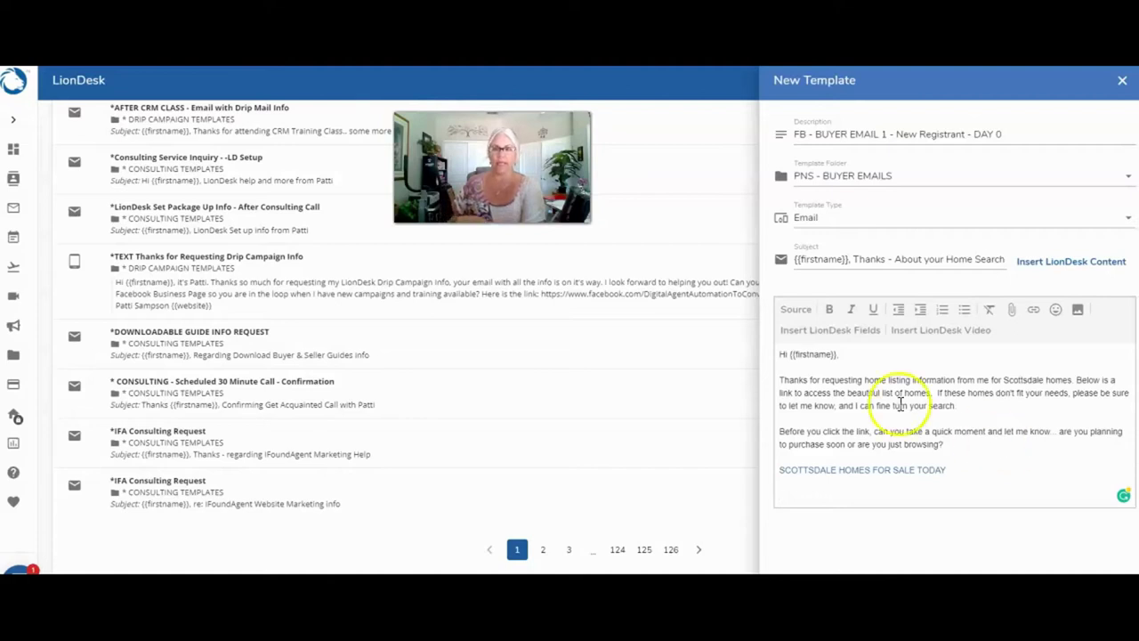
Step: Insert the "Your email signature" field and place it on its own line below the home search link
click(826, 310)
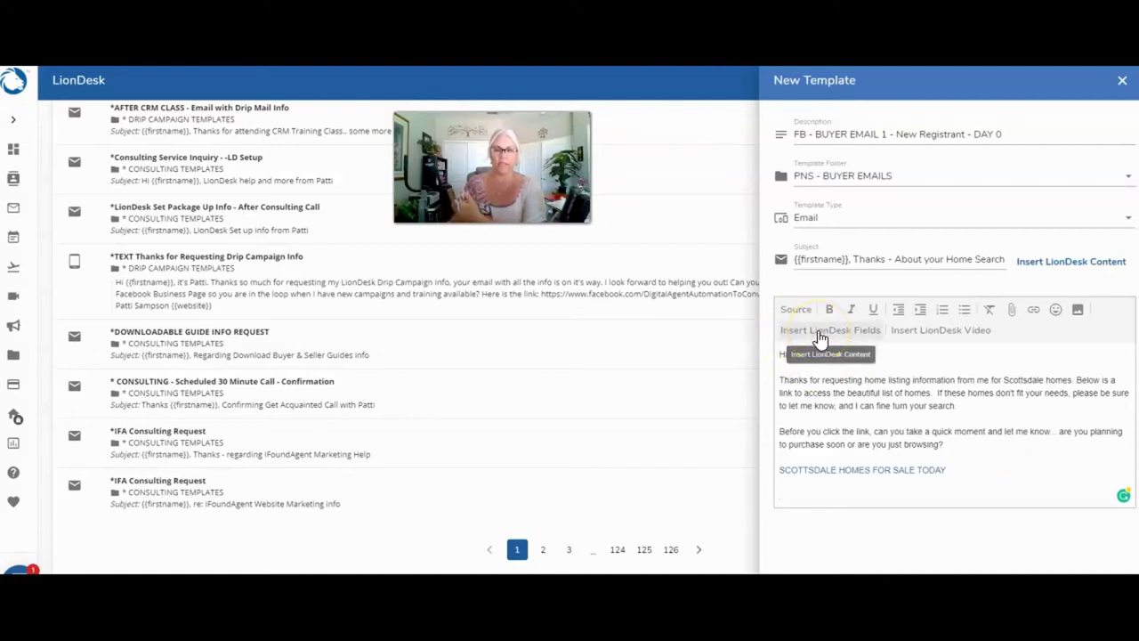
click(819, 331)
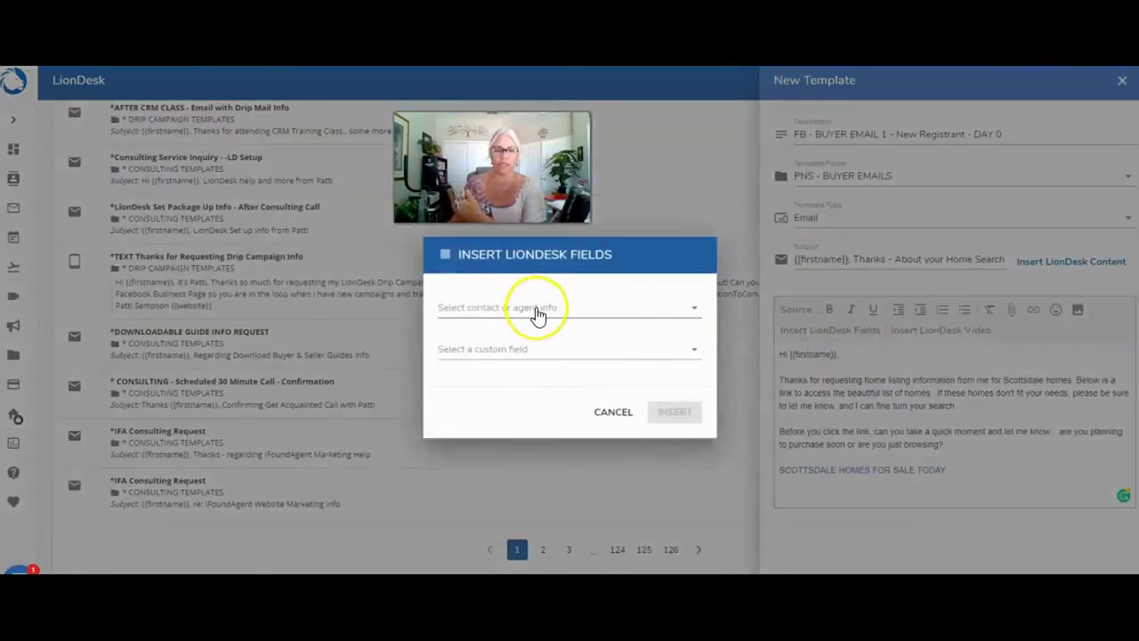
click(538, 316)
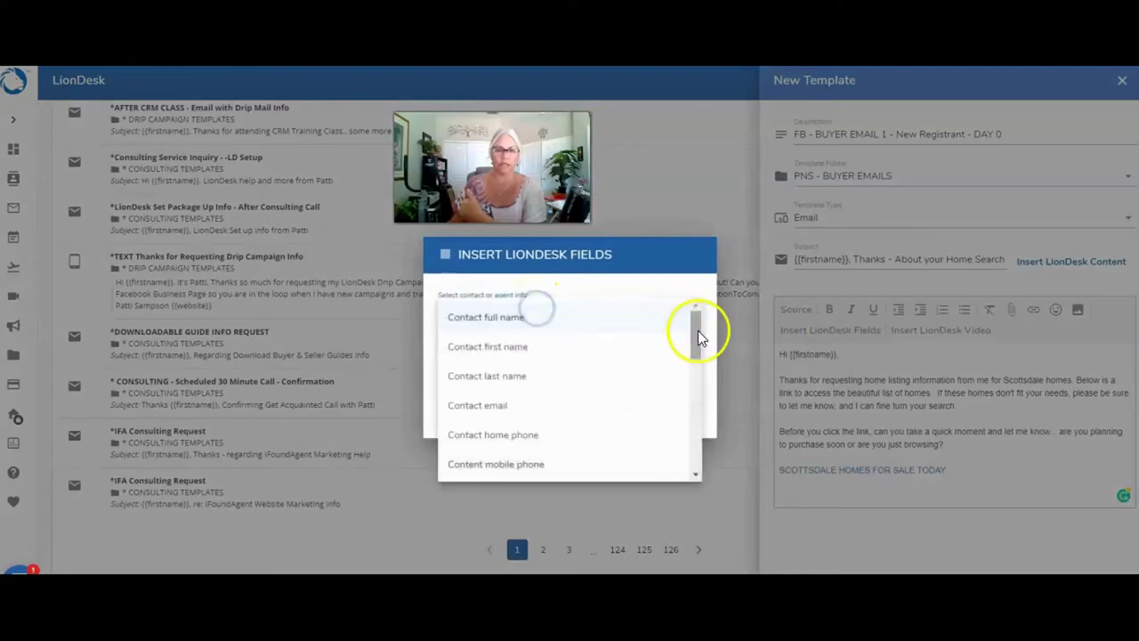
drag(694, 334, 687, 447)
click(490, 358)
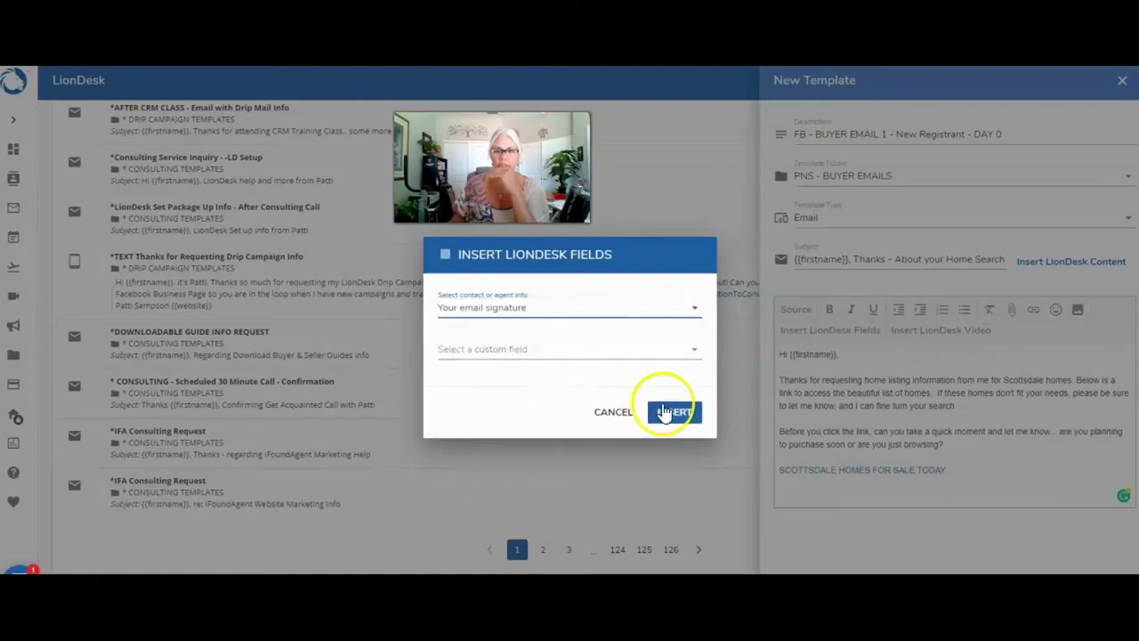
click(678, 412)
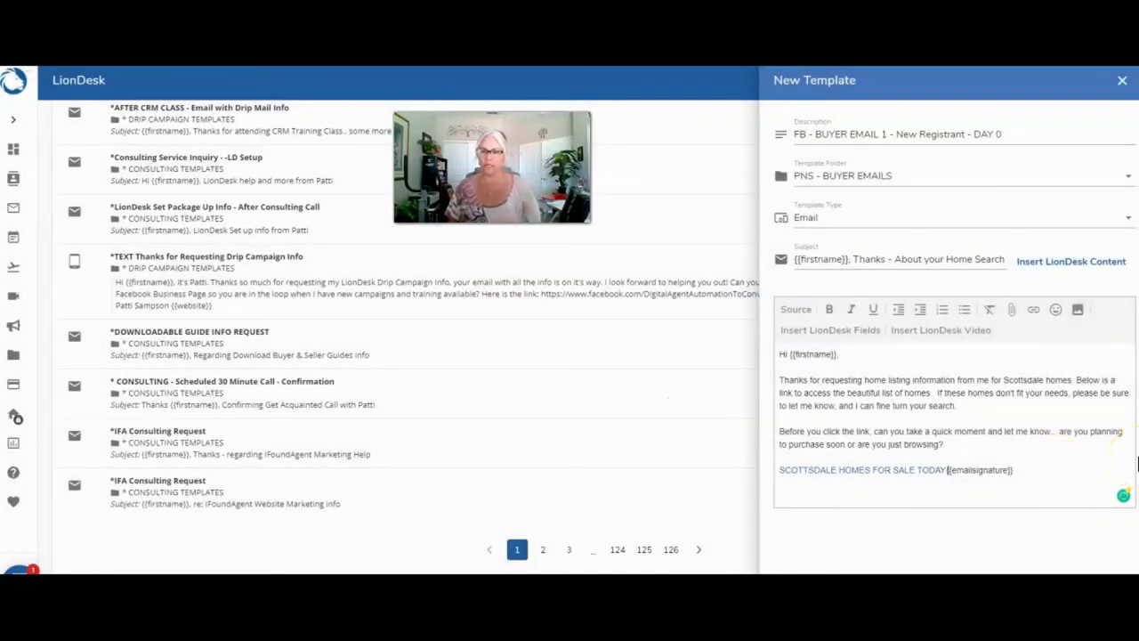
key(Return)
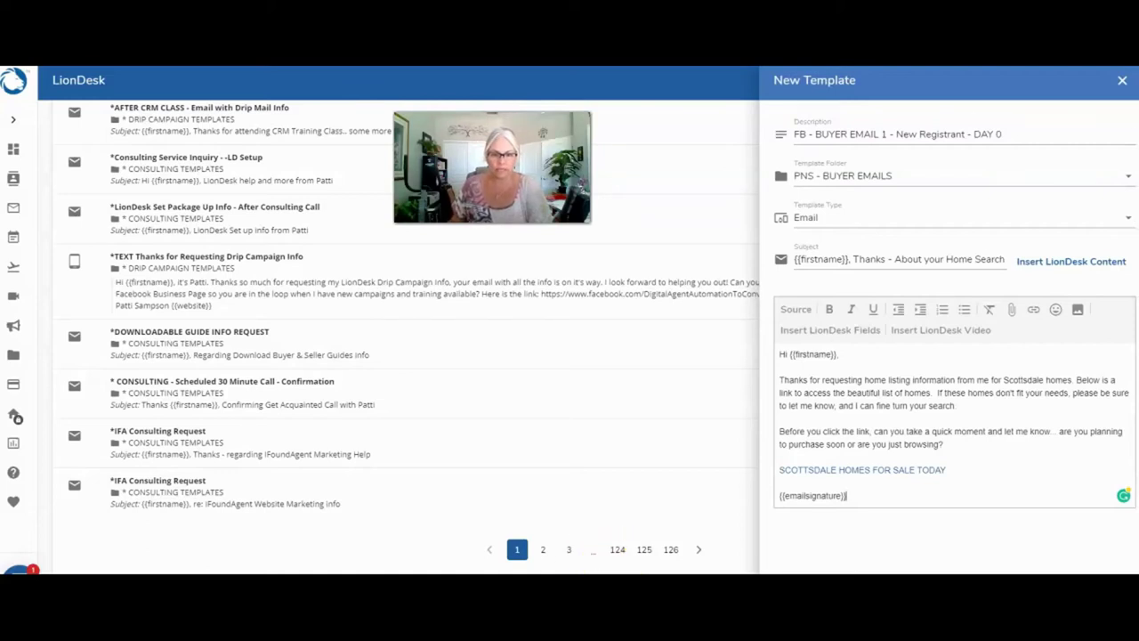
Step: Save the "FB - BUYER EMAIL 1 - New Registrant - DAY 0" email template
scroll(587, 321, down, 1)
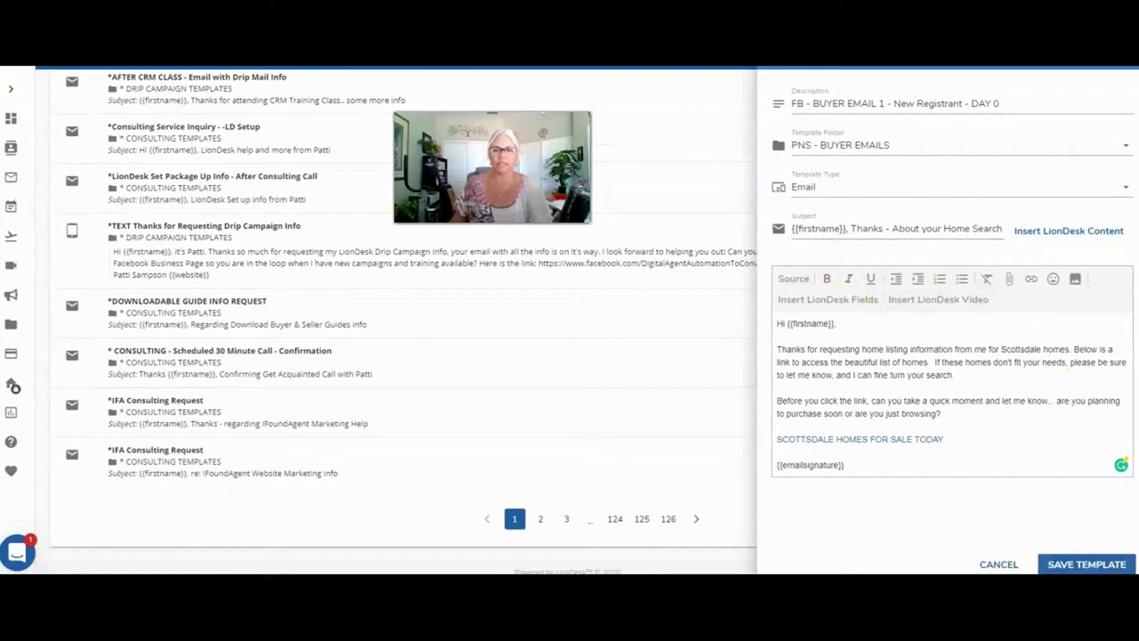
click(1087, 564)
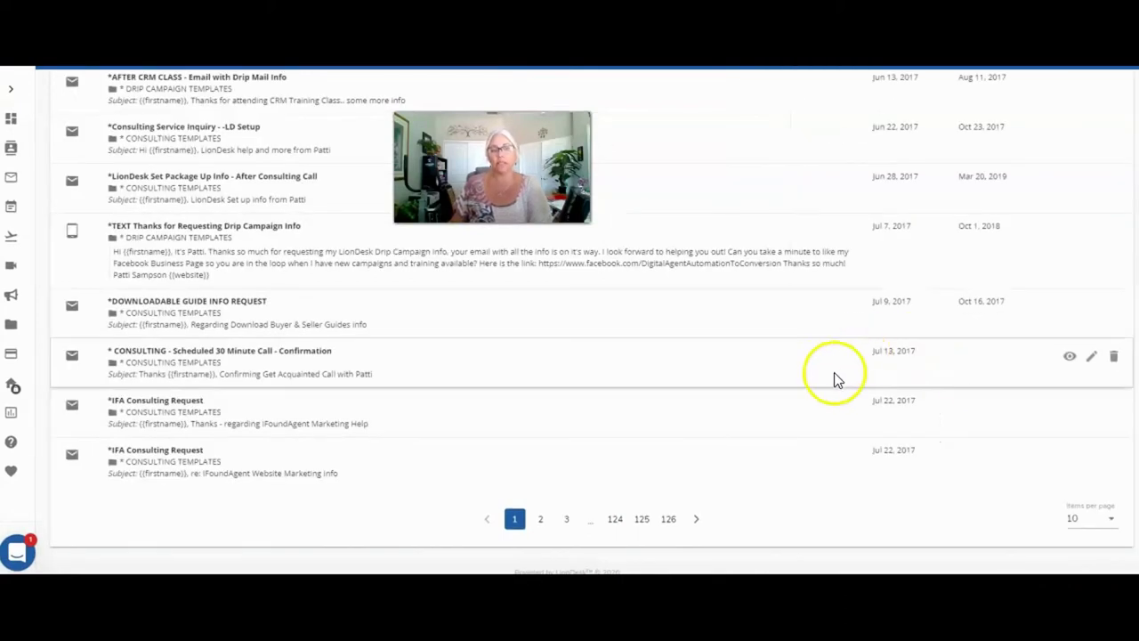
Step: Start another new template and begin editing its description
scroll(534, 357, up, 3)
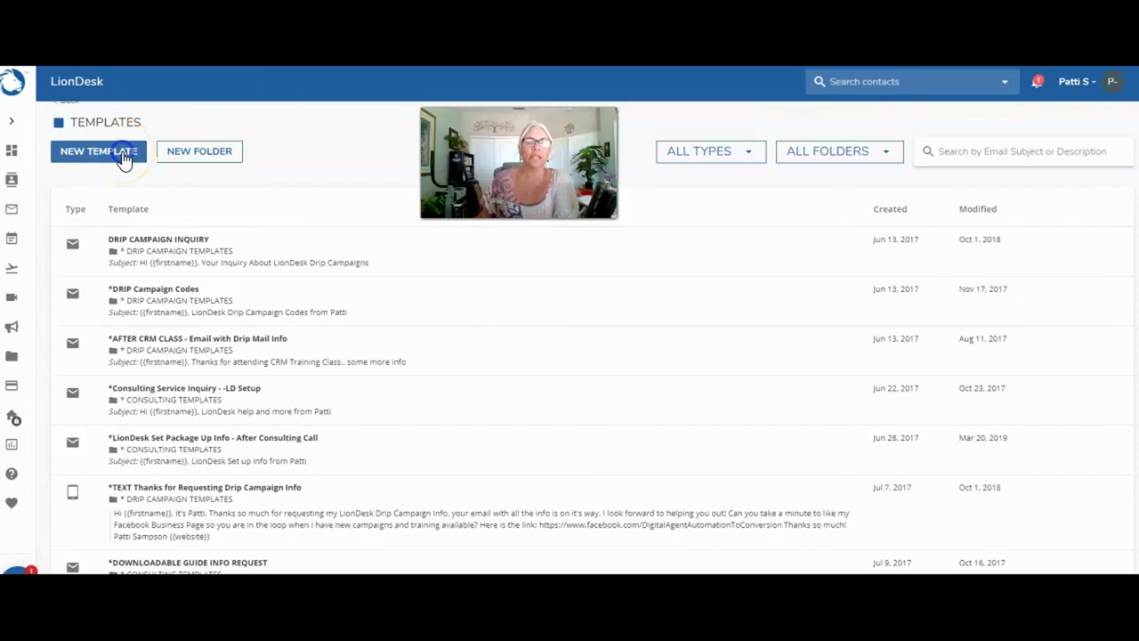
click(125, 156)
click(866, 135)
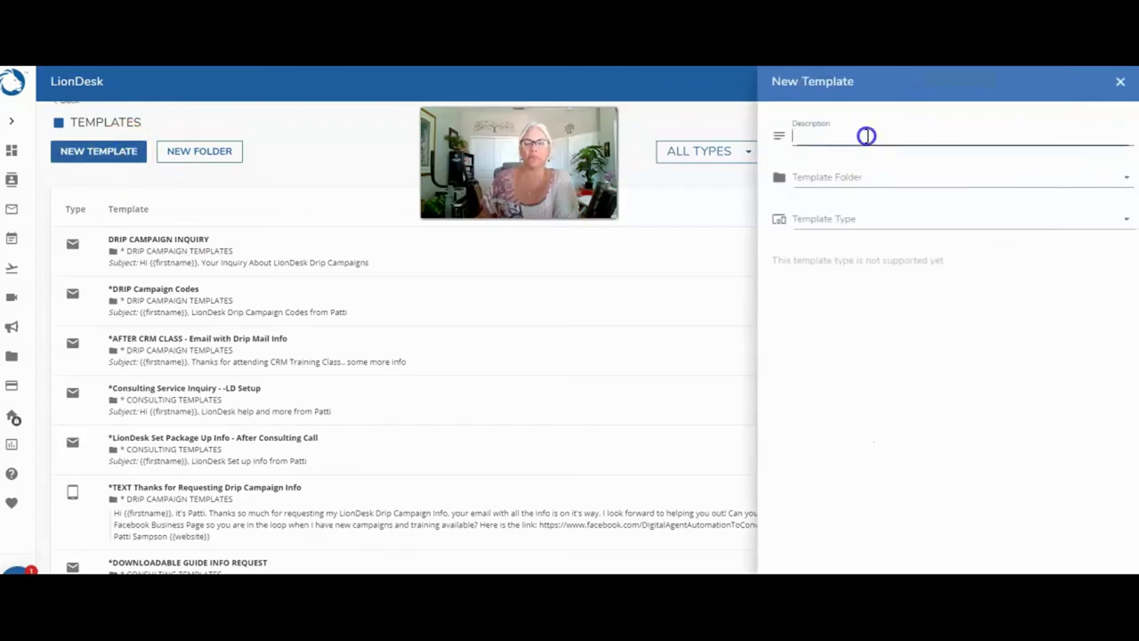